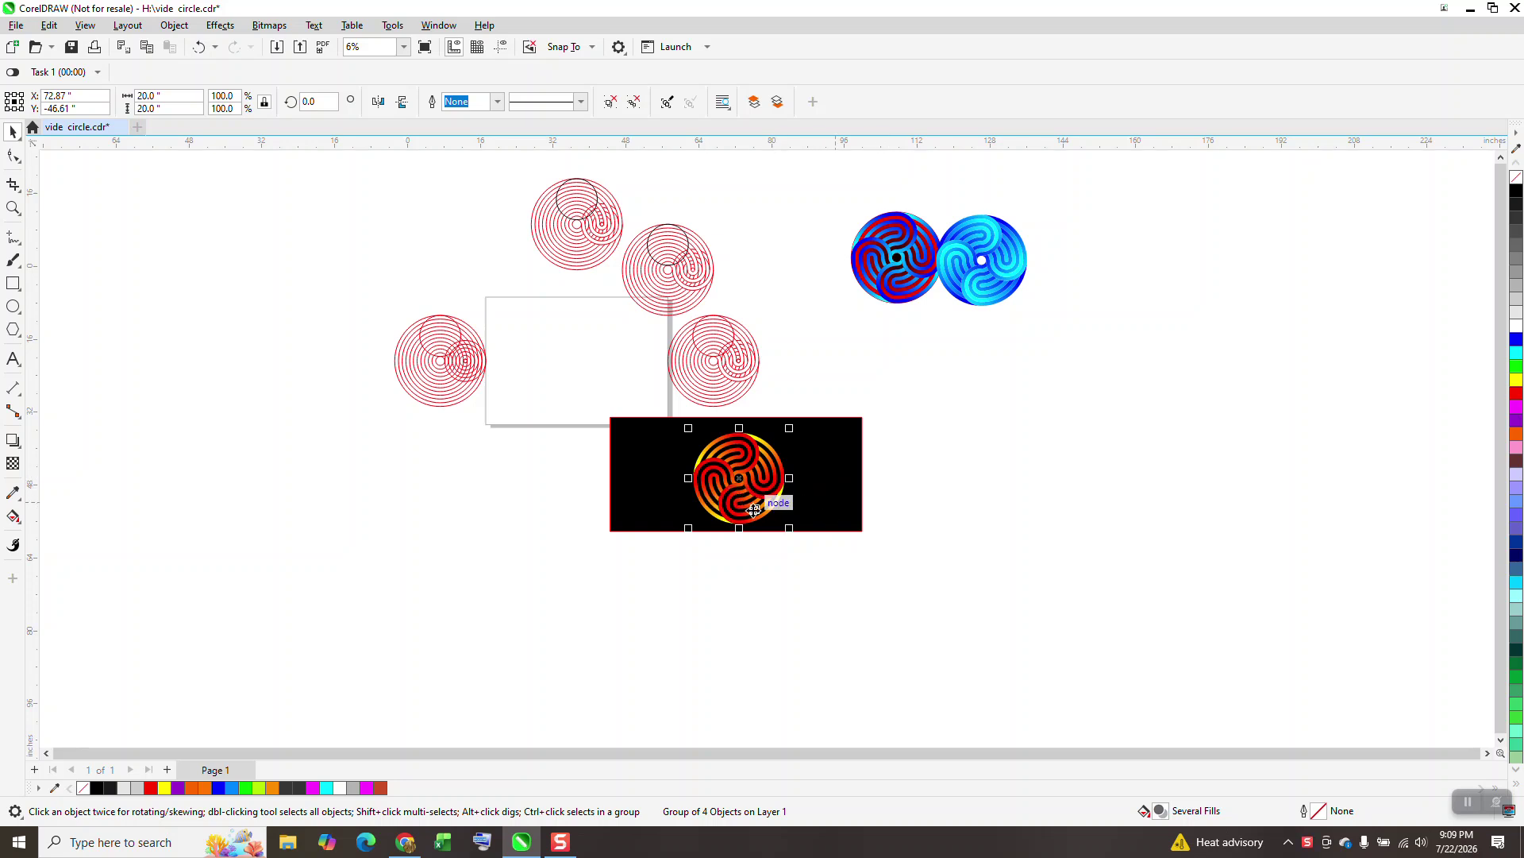
Draw a circle in the middle of the page and set its diameter to 20 inches.
click(12, 208)
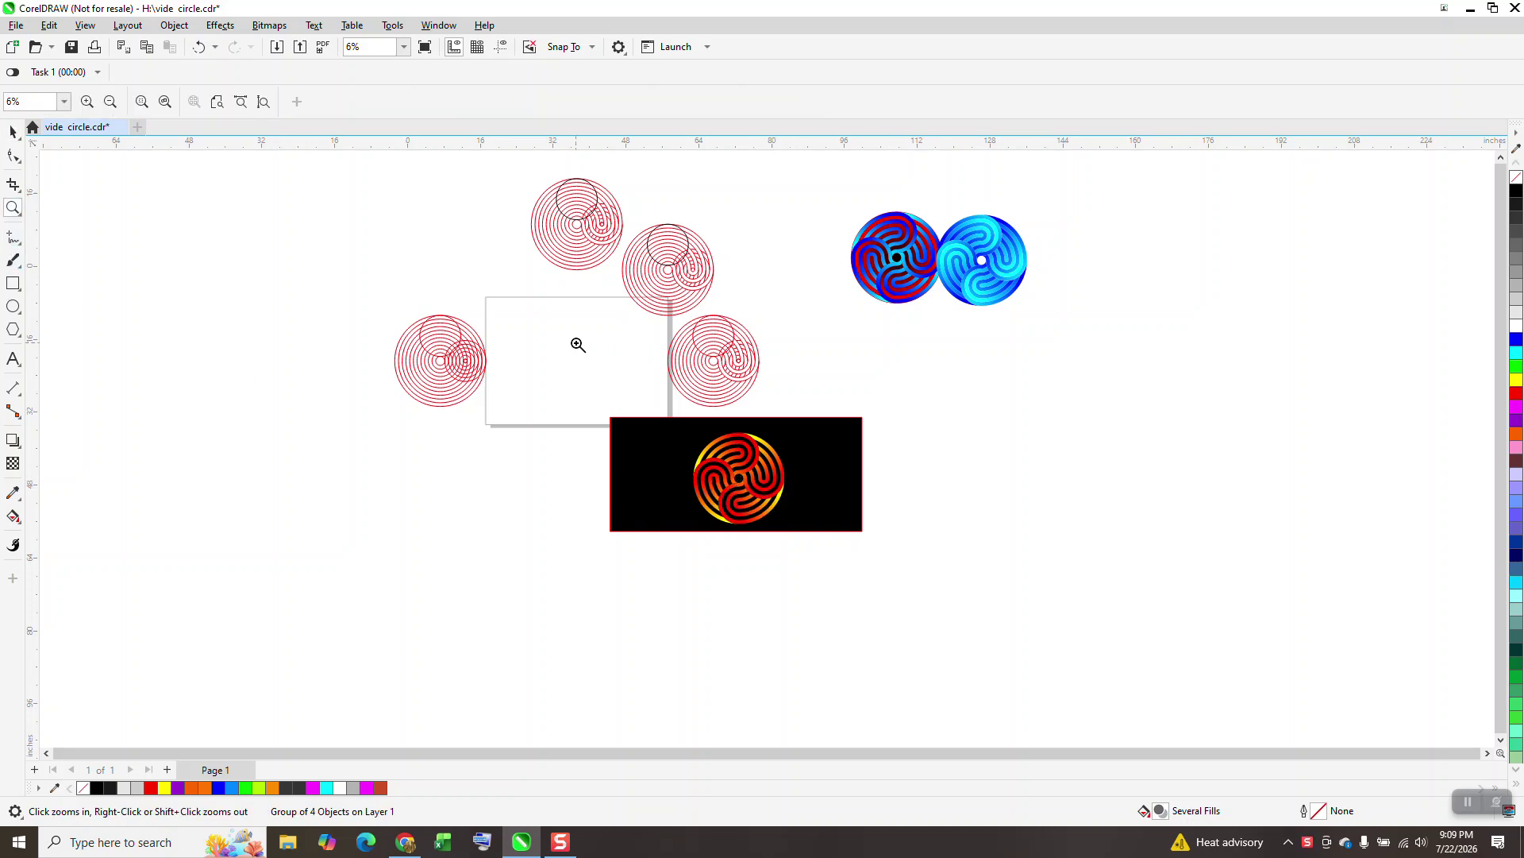
drag(696, 429, 834, 536)
right_click(862, 555)
right_click(855, 521)
drag(392, 282, 536, 438)
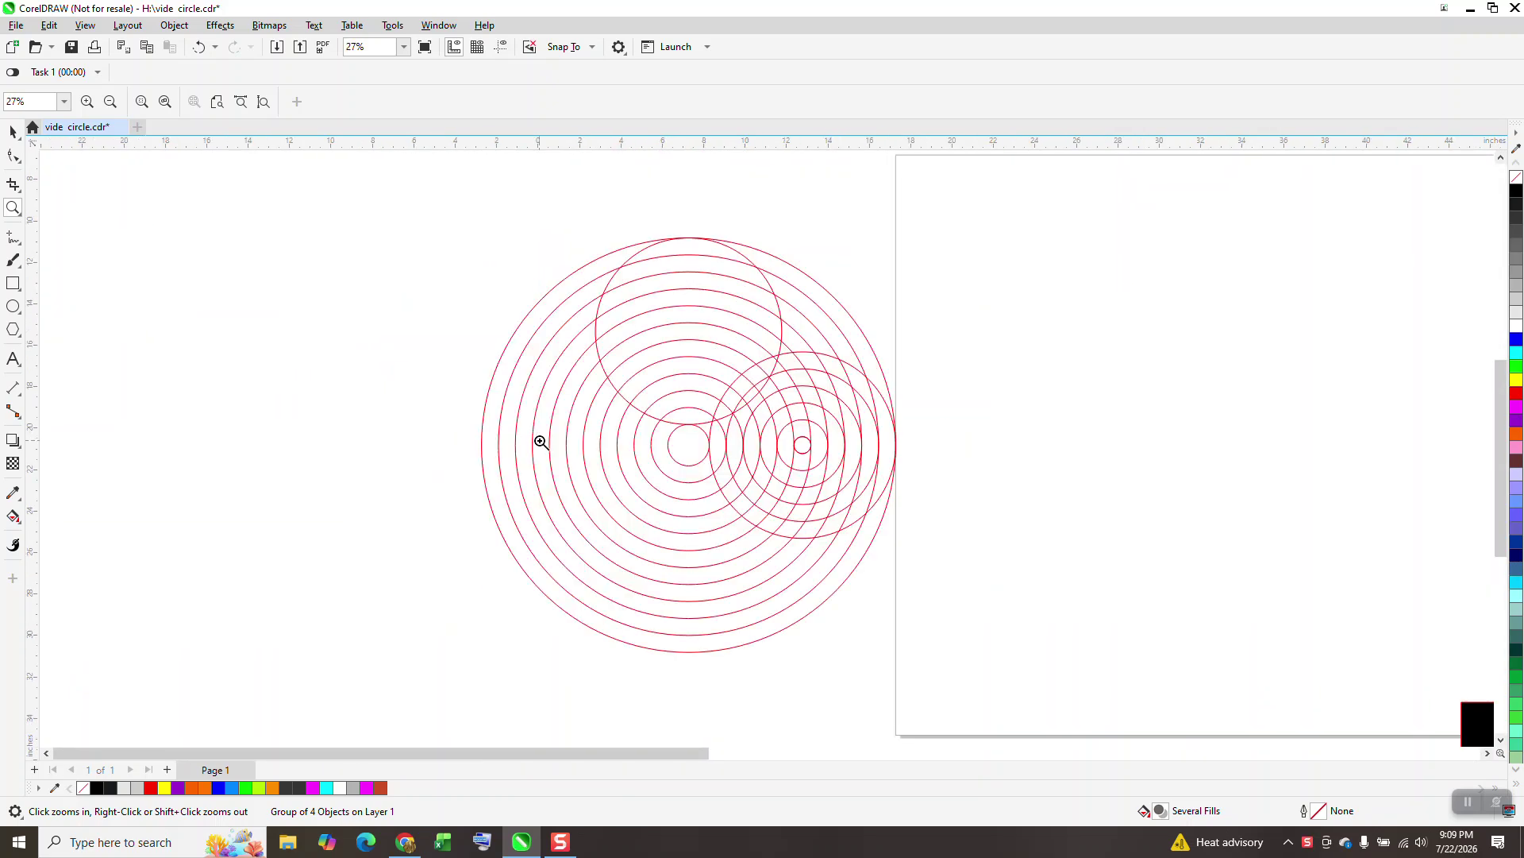
right_click(435, 367)
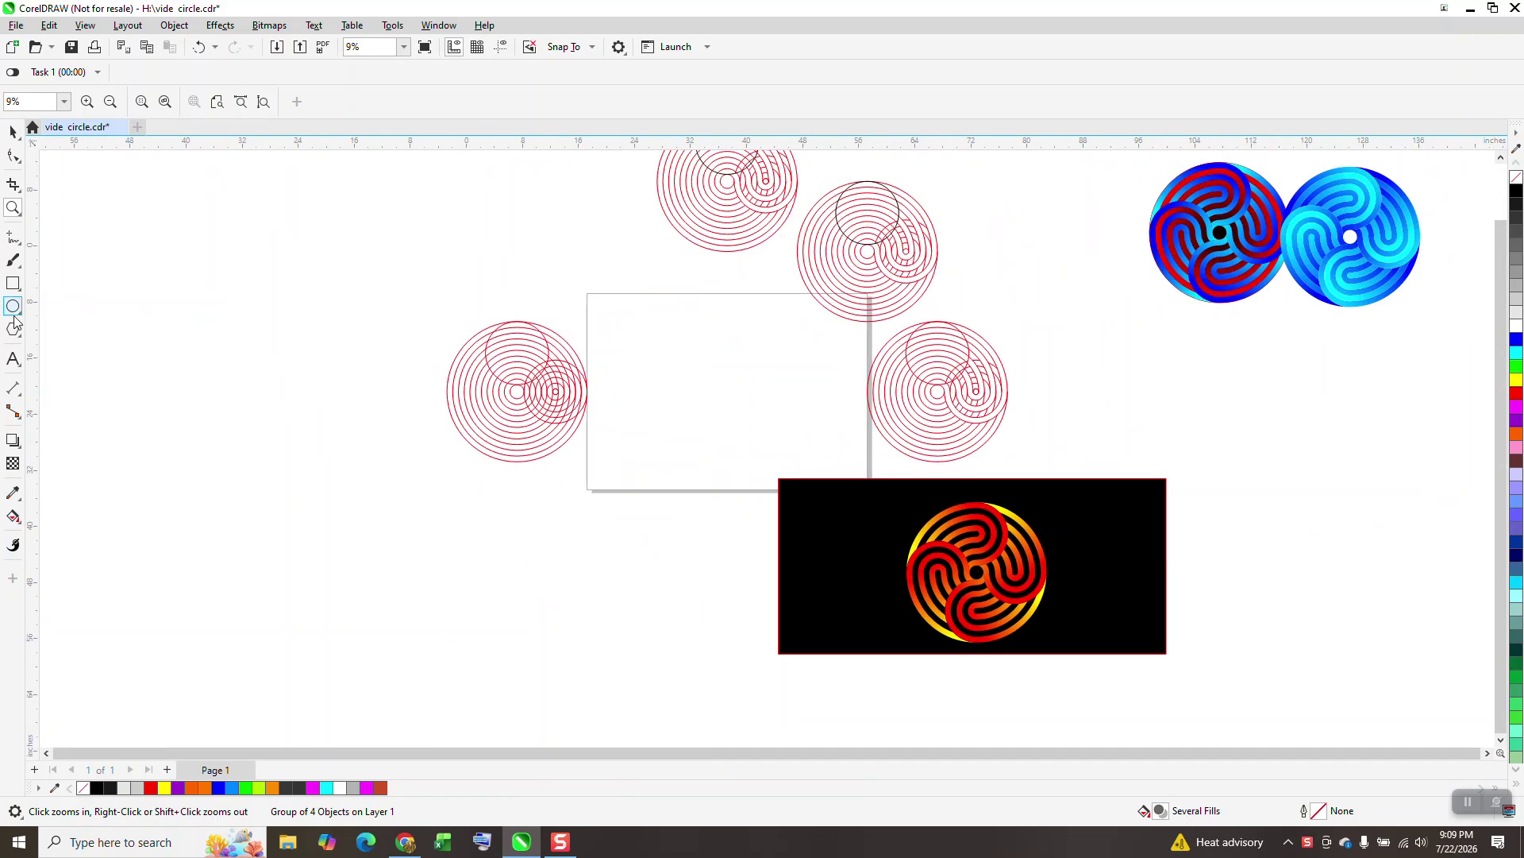
click(12, 307)
drag(799, 334, 660, 459)
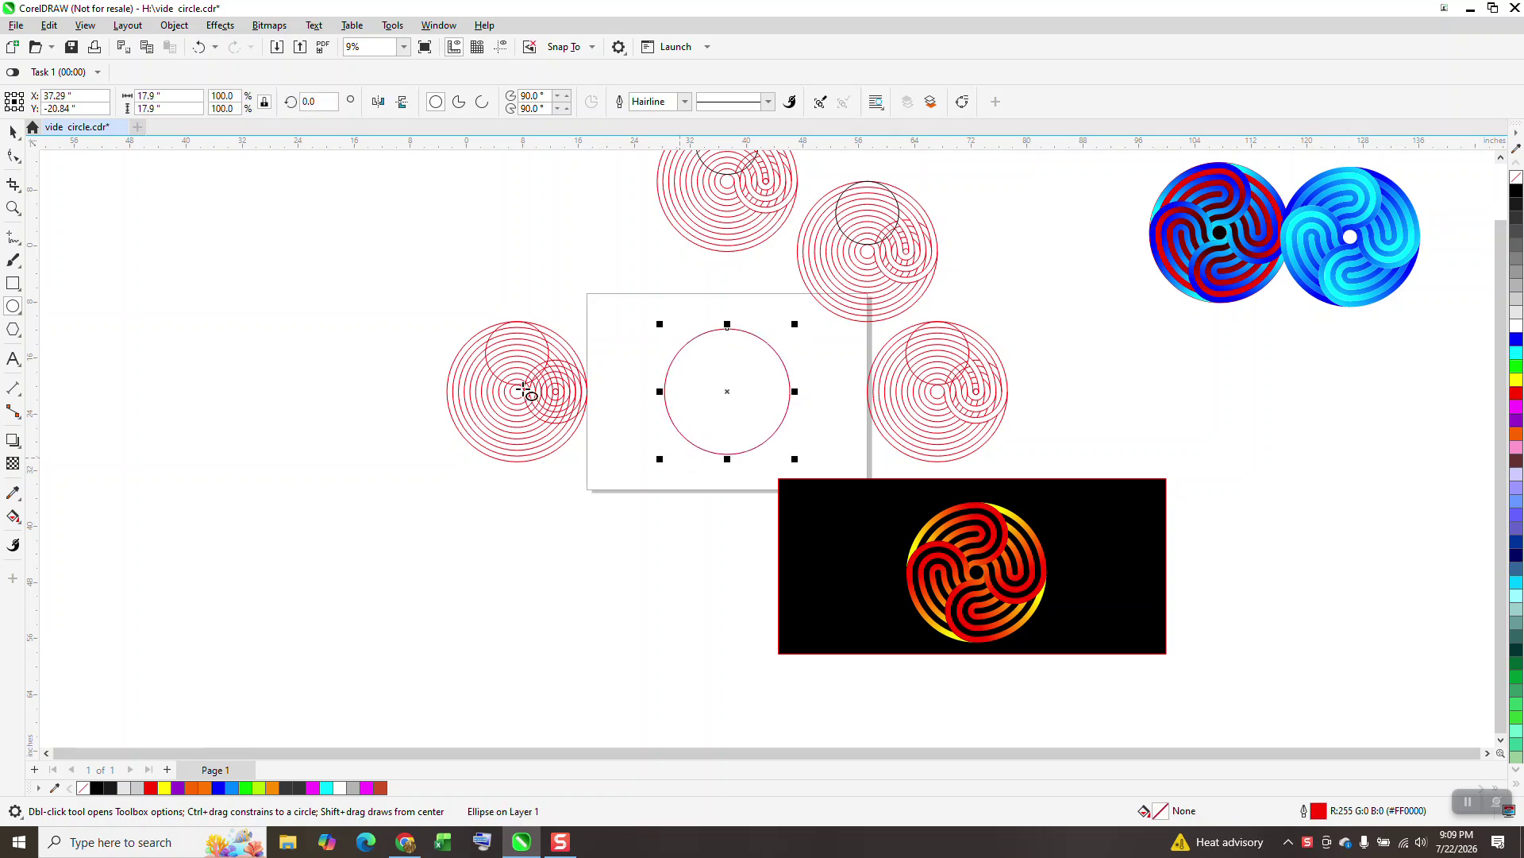
click(148, 95)
text(20)
key(Return)
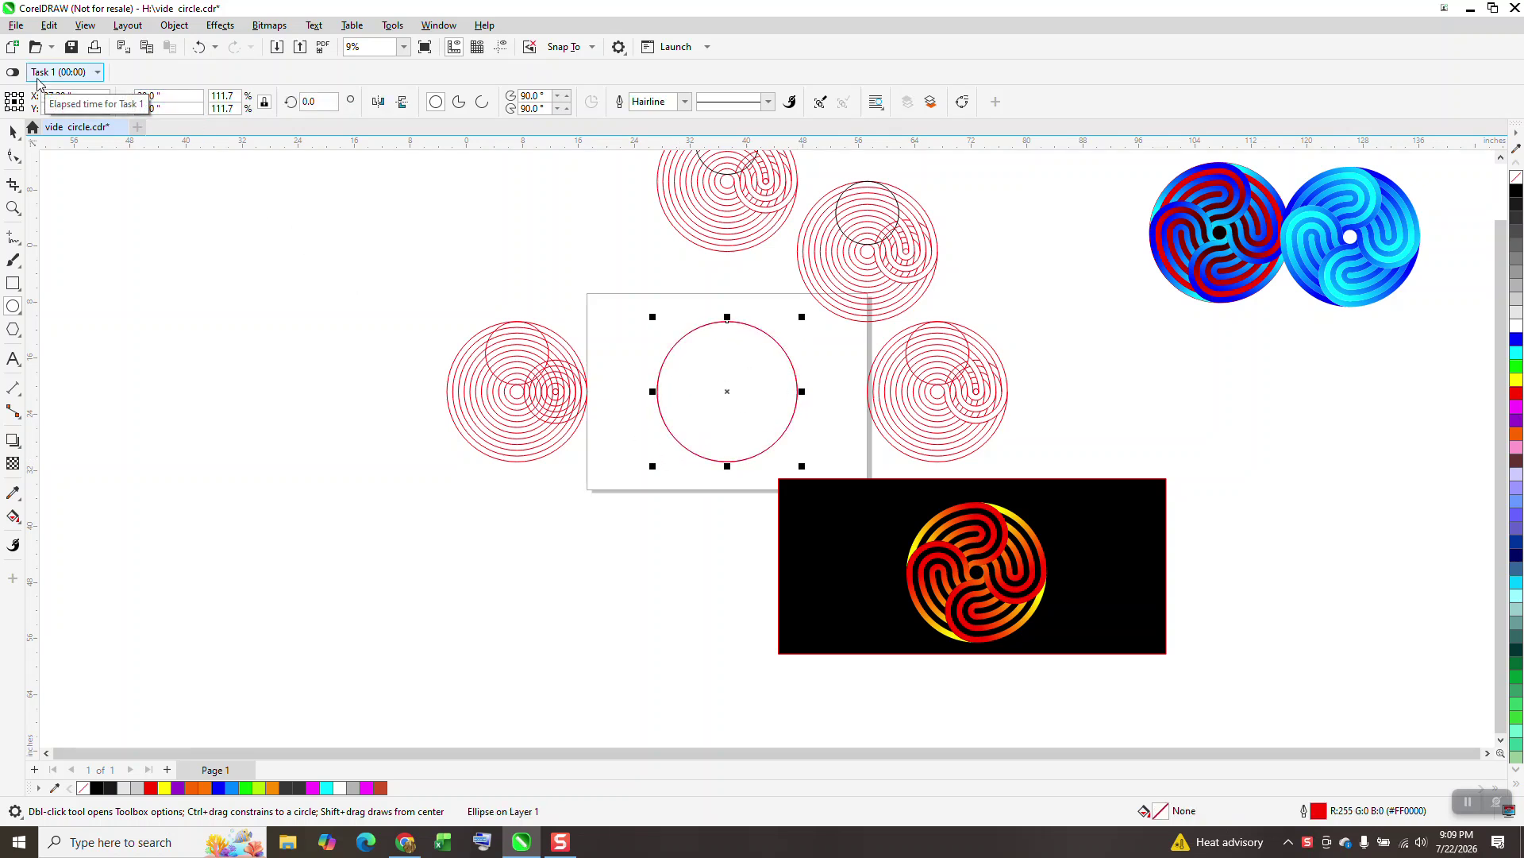
Create a concentric copy of the 20-inch circle and set its diameter to 2 inches.
click(147, 96)
text(2)
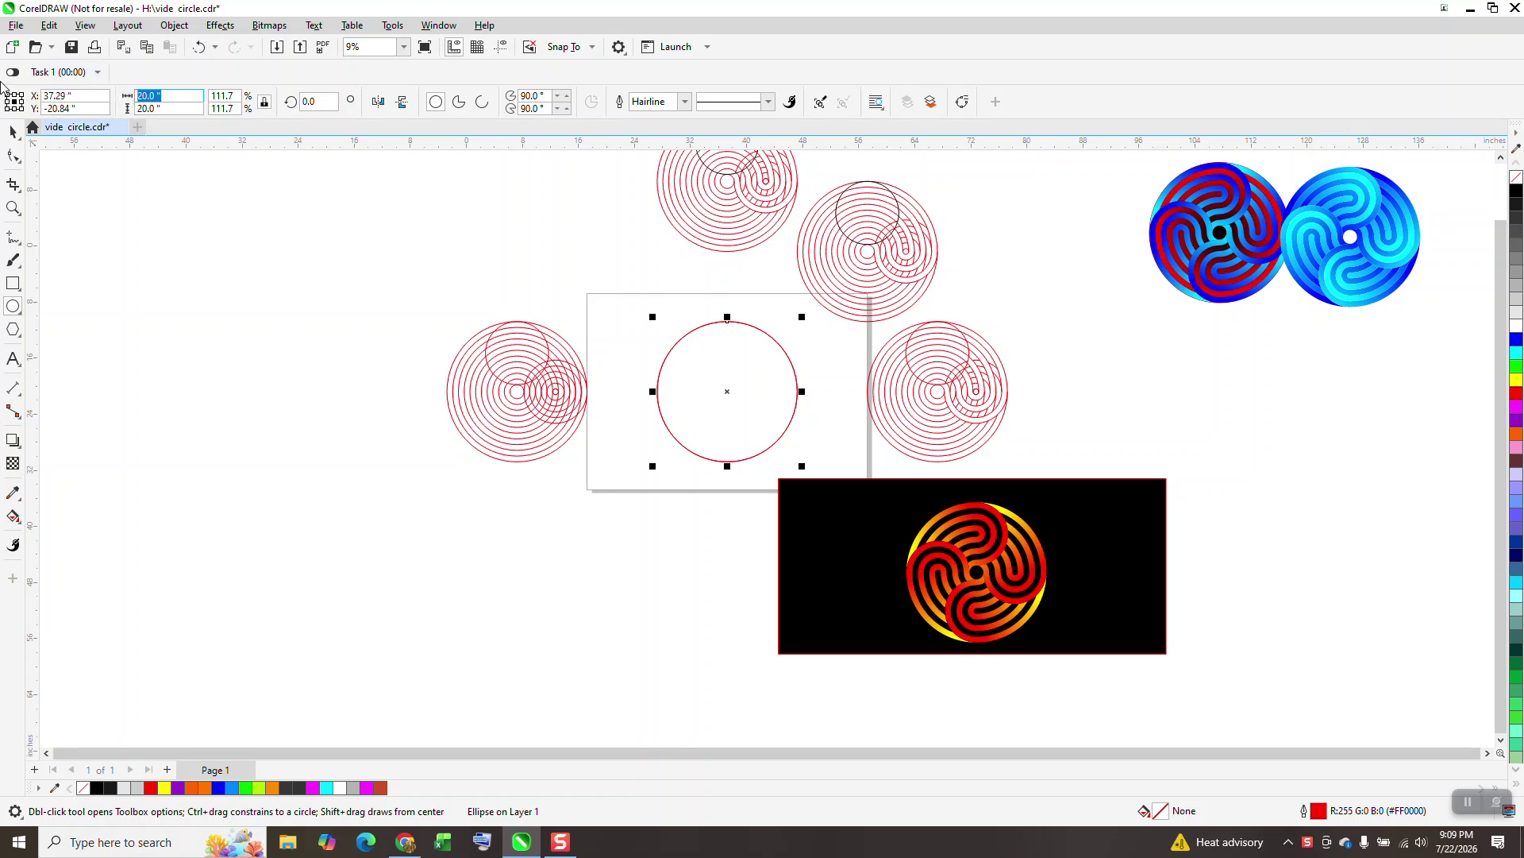
key(Return)
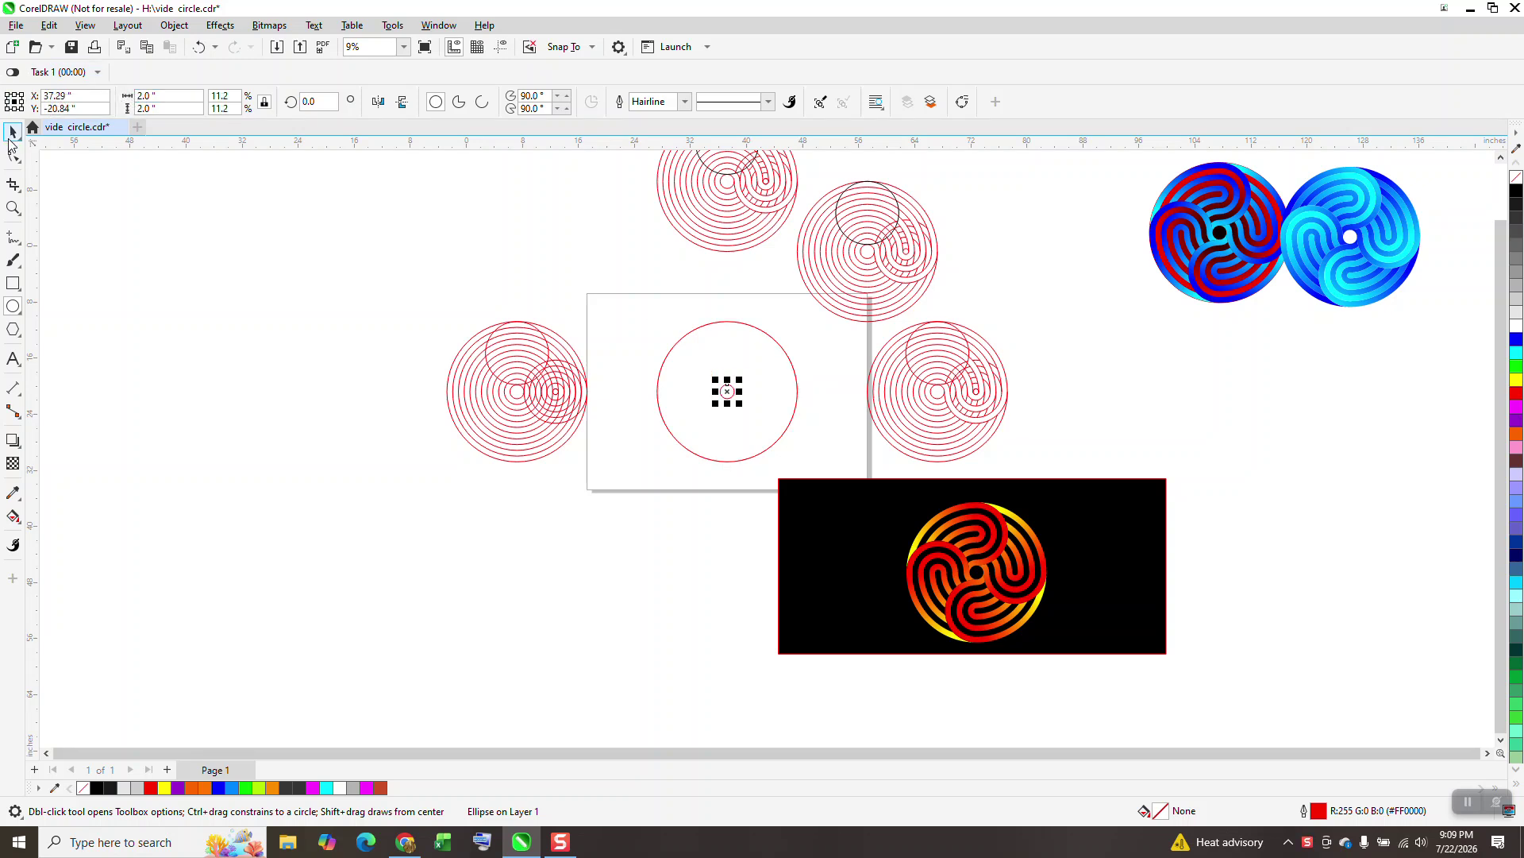
Select the 20-inch and 2-inch circles and blend them with 10 steps.
key(space)
drag(836, 486, 835, 484)
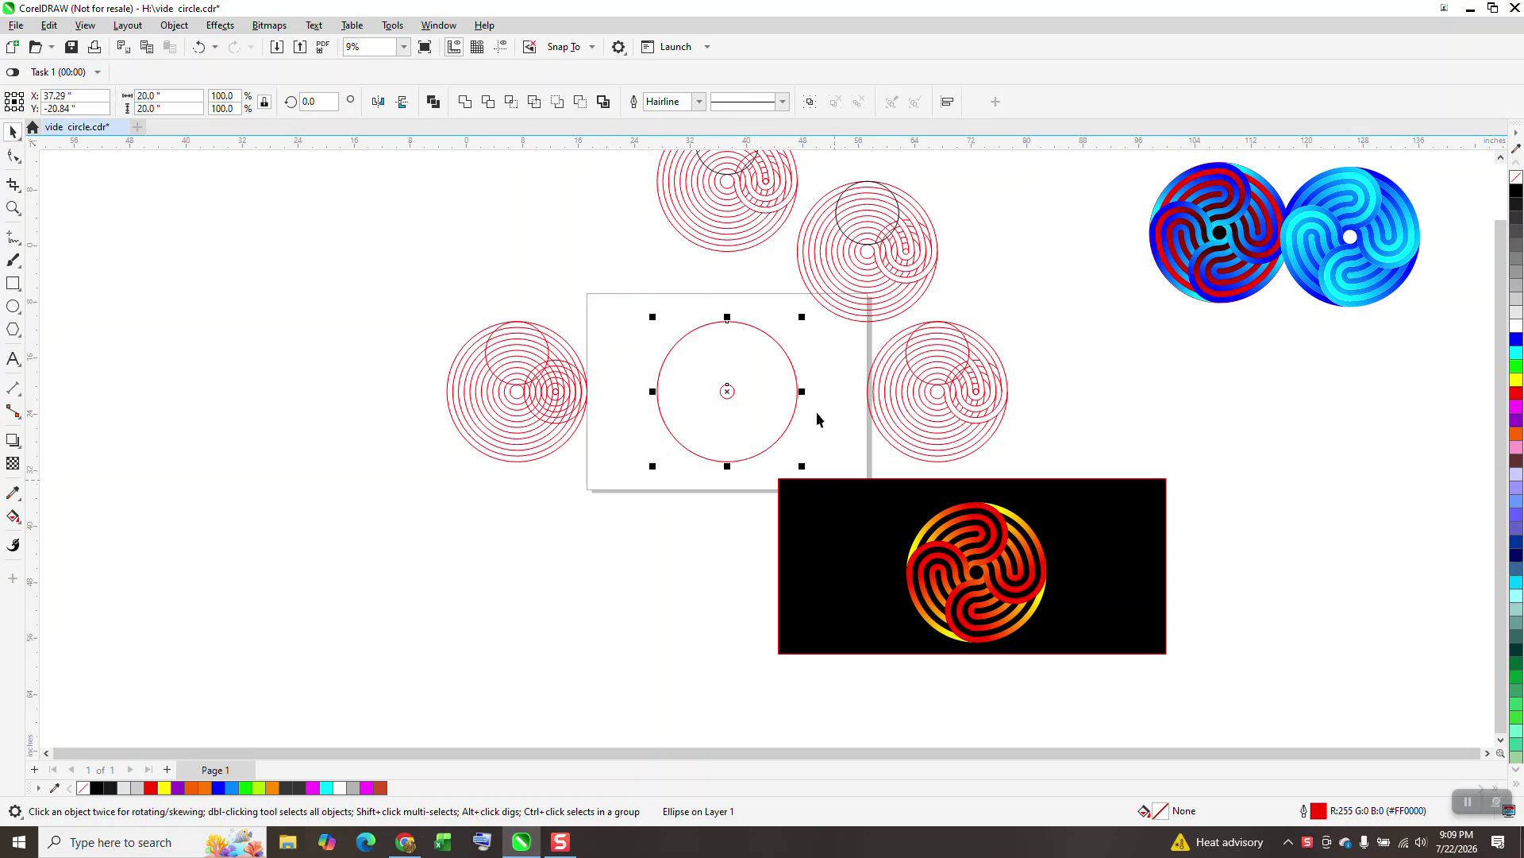
click(13, 208)
drag(546, 307, 886, 533)
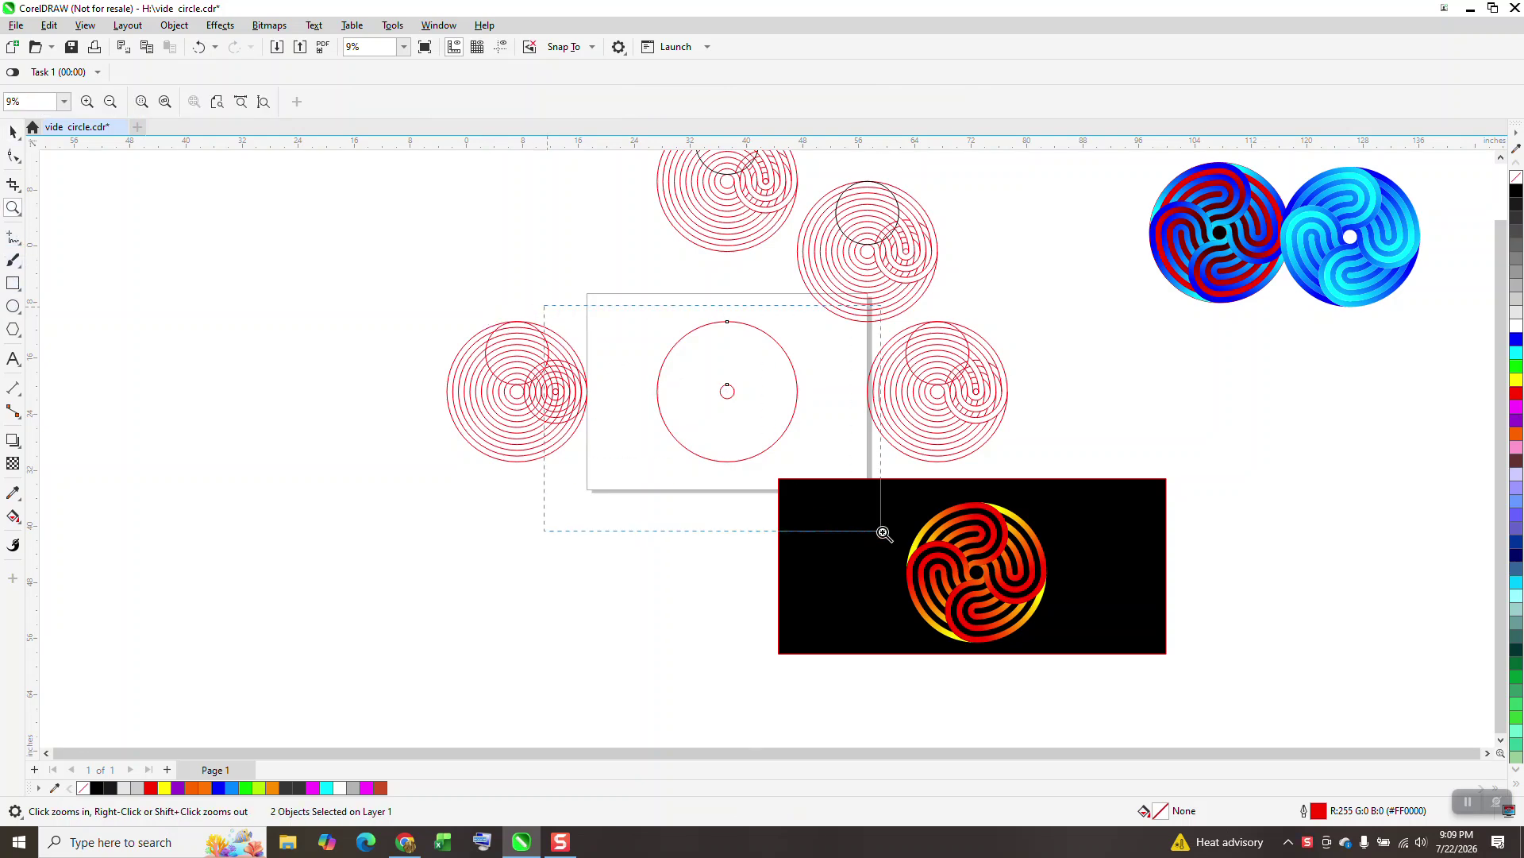
click(13, 132)
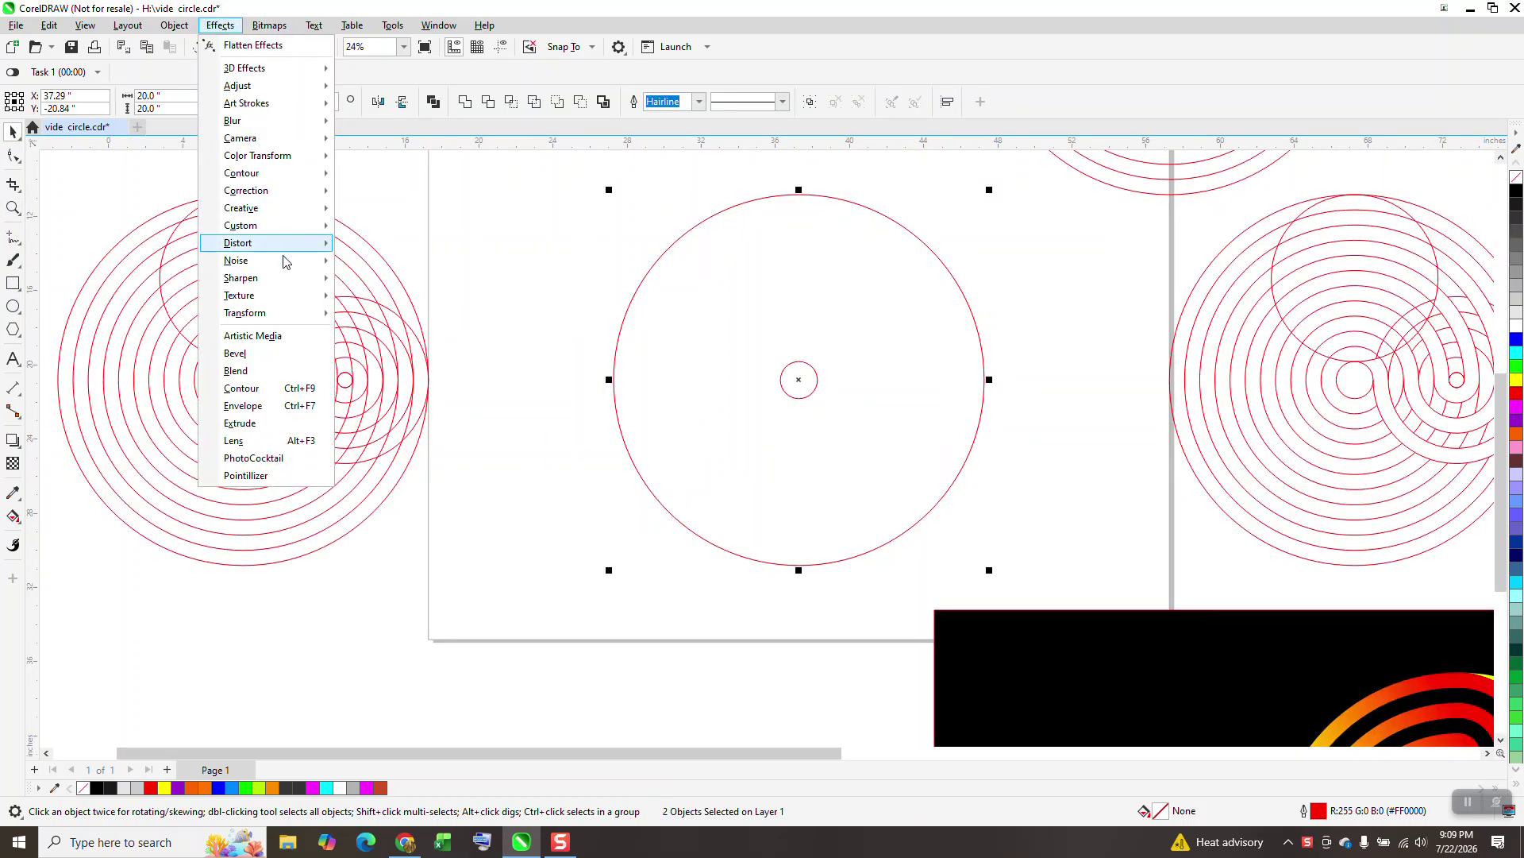
click(318, 355)
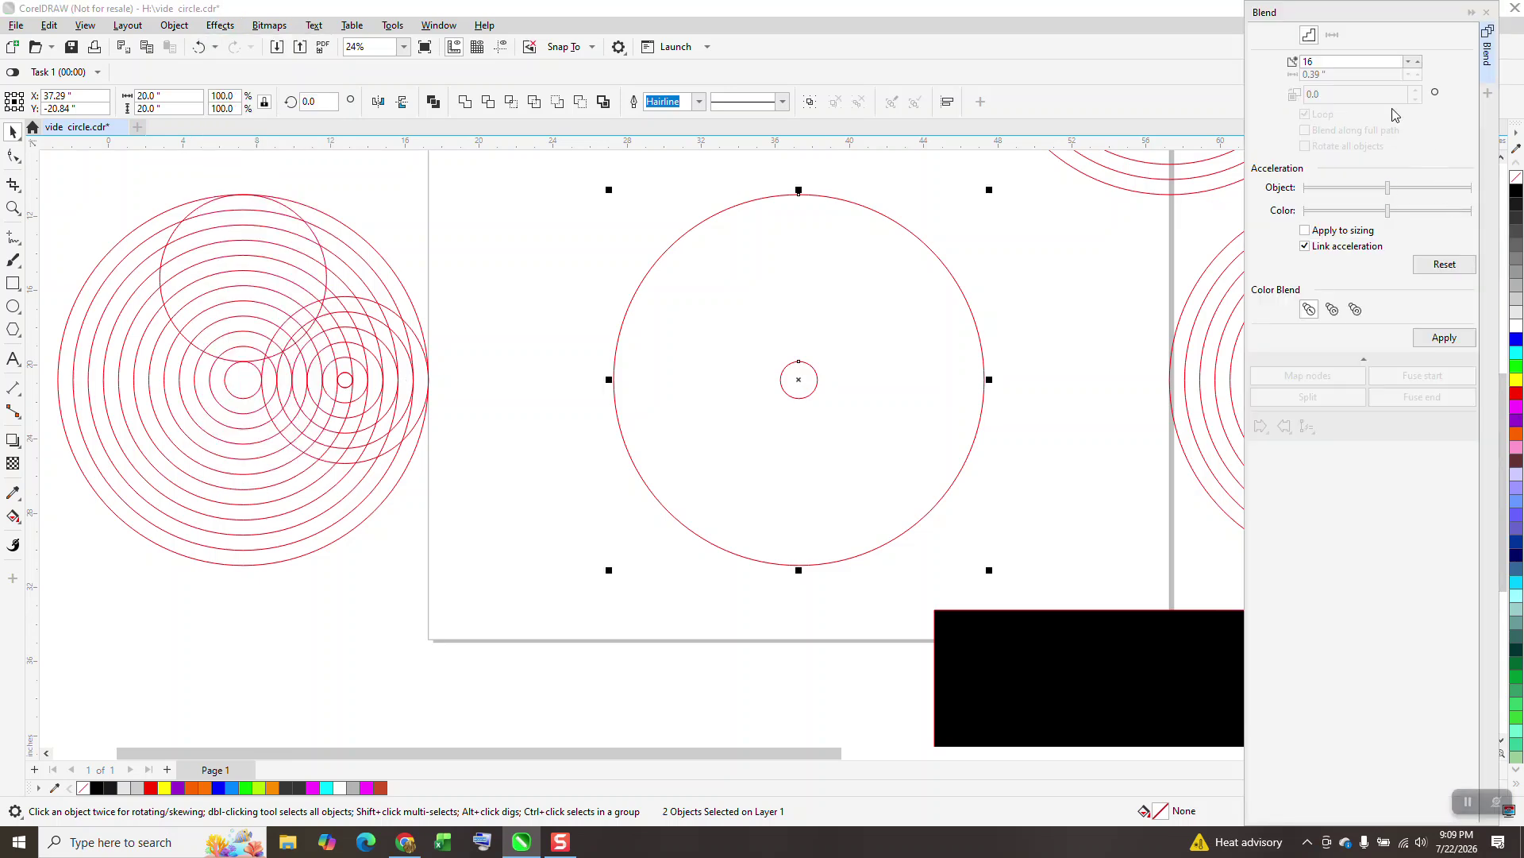
text(10)
click(1445, 337)
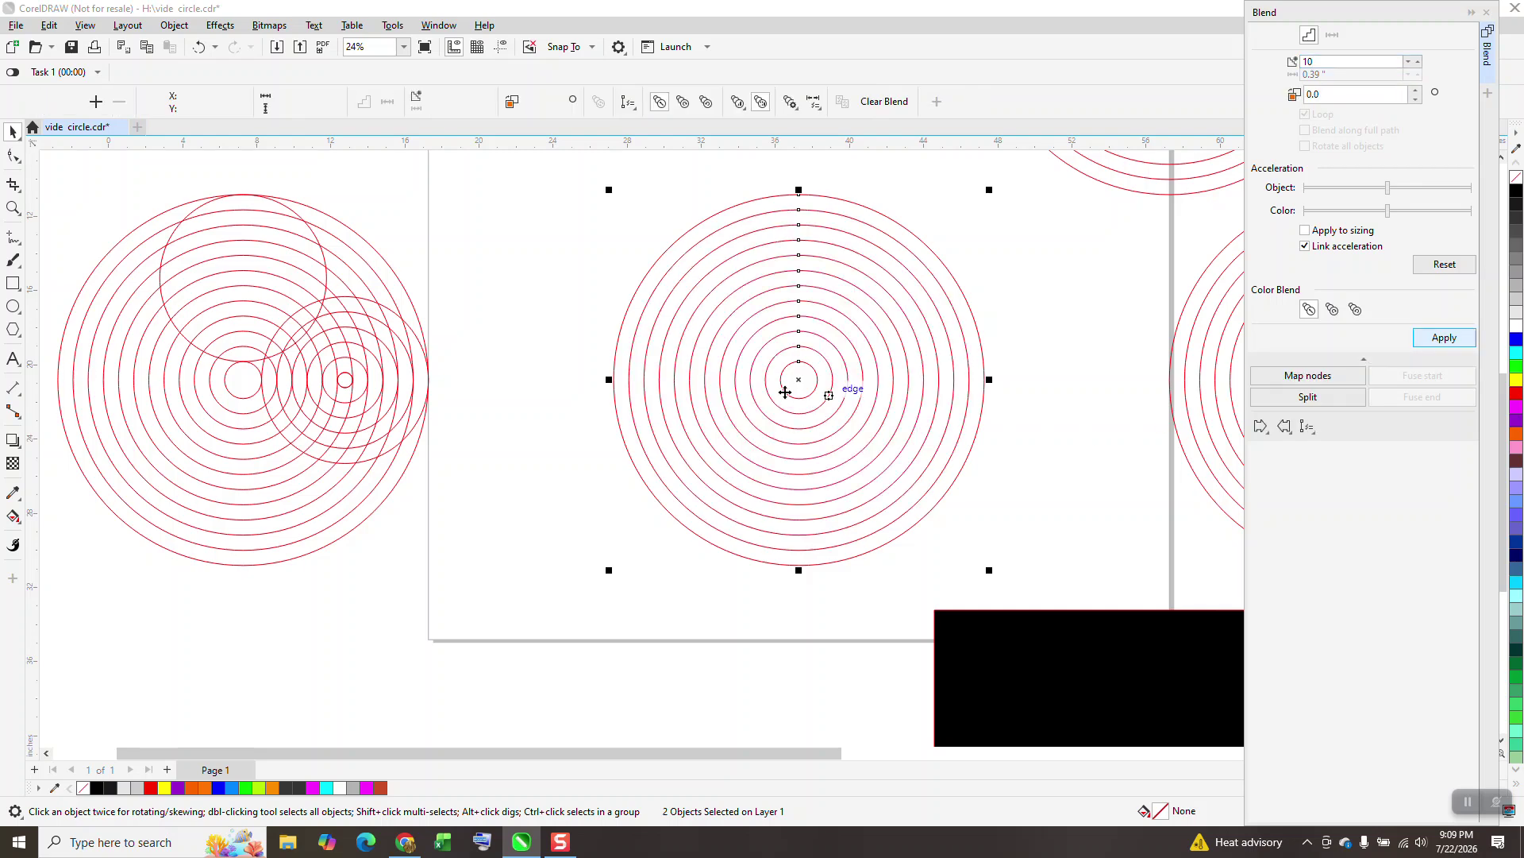
Break the concentric circle blend apart and group all its circles.
click(174, 24)
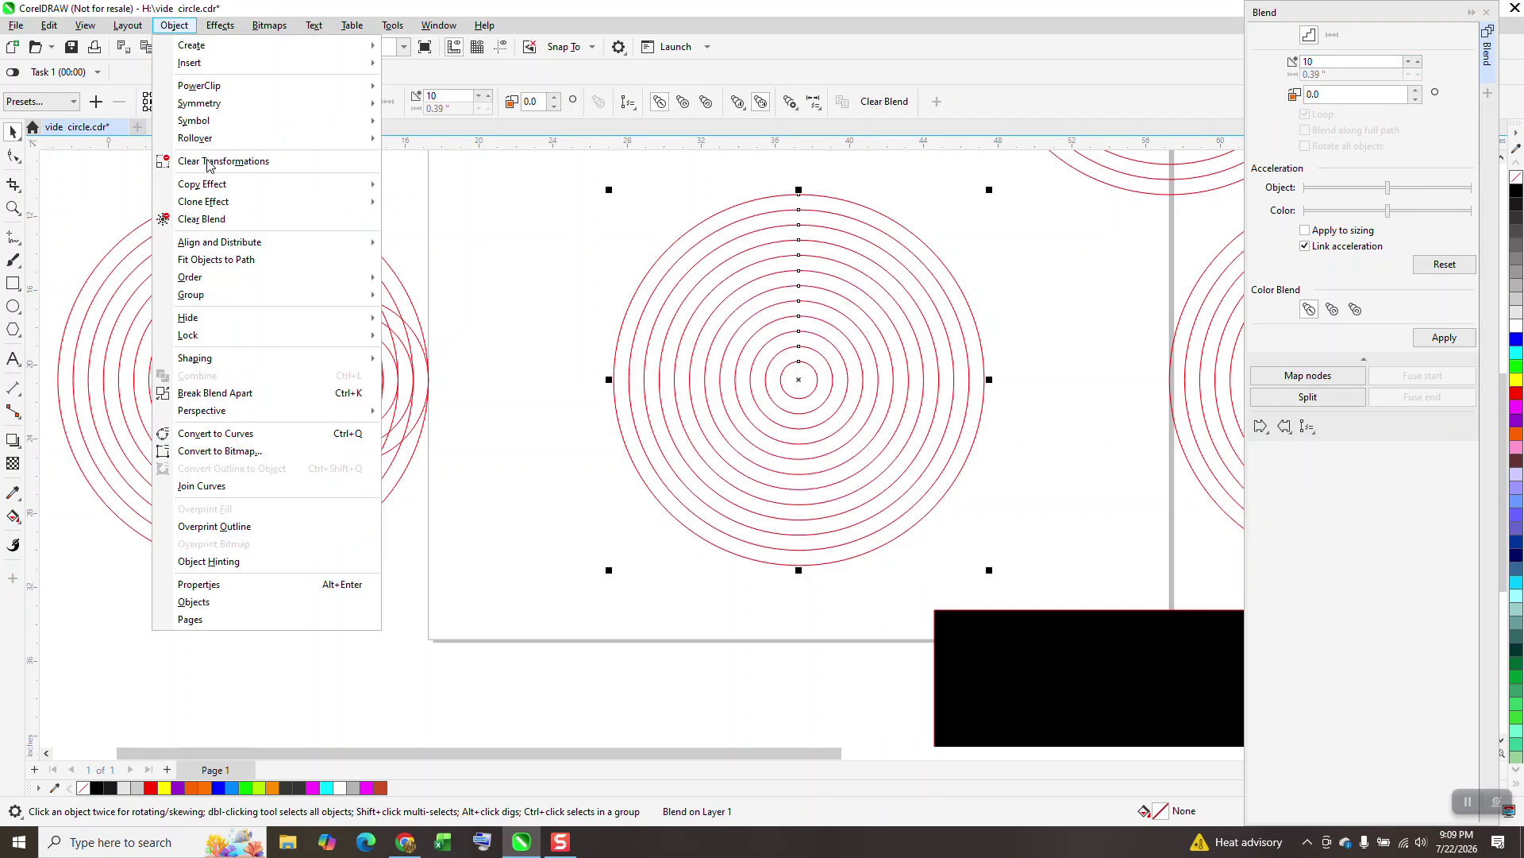
click(214, 392)
scroll(675, 306, down, 1)
drag(591, 192, 939, 545)
key(ctrl+g)
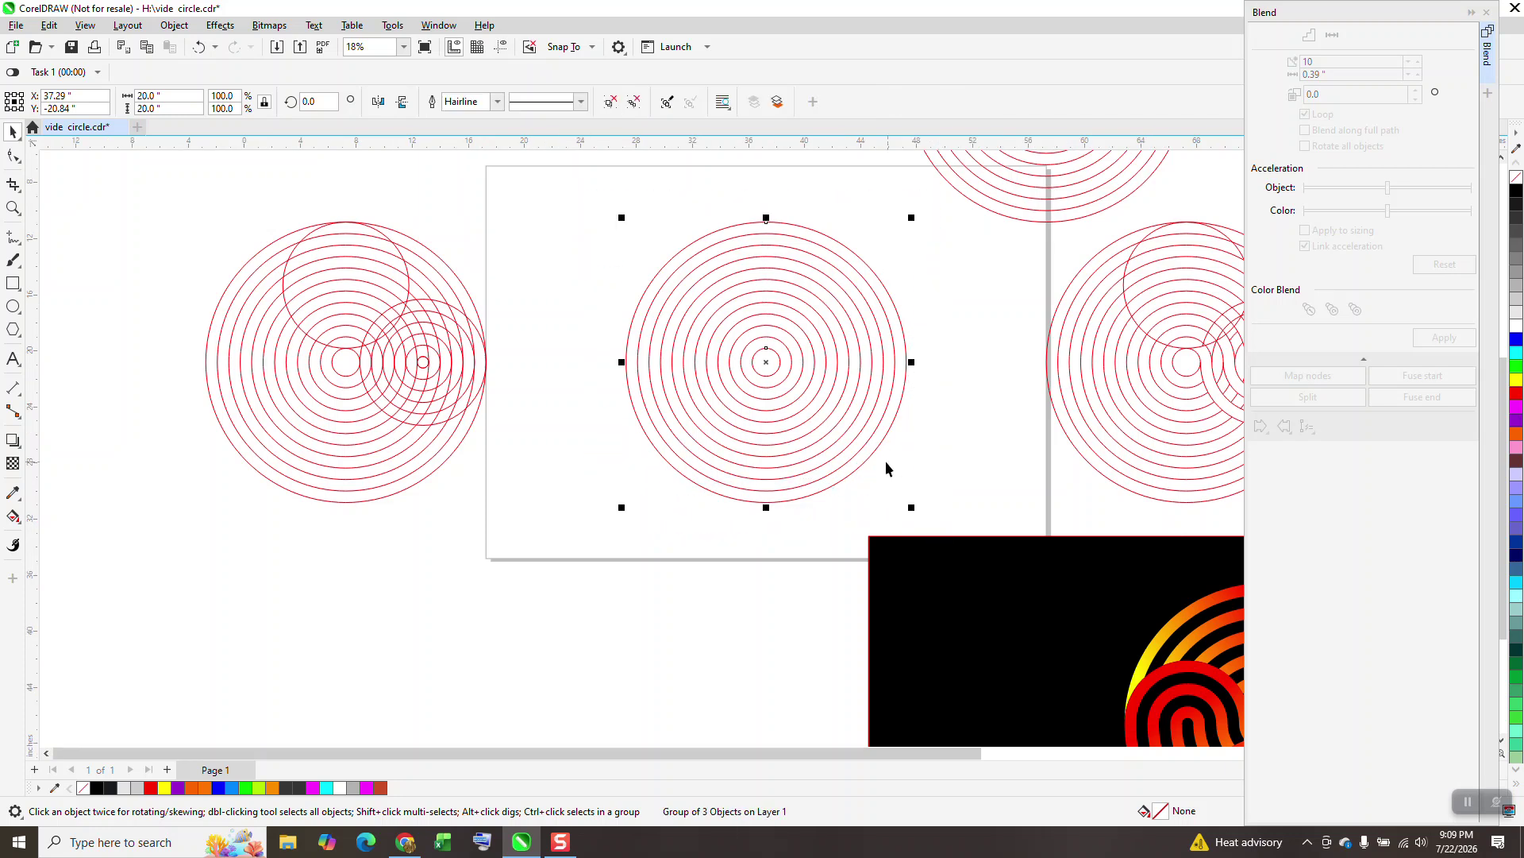
Draw a 9-inch circle with 3-Point Ellipse, spanning from the innermost circle's right quadrant to the outermost circle's right quadrant.
click(14, 208)
drag(711, 268, 984, 466)
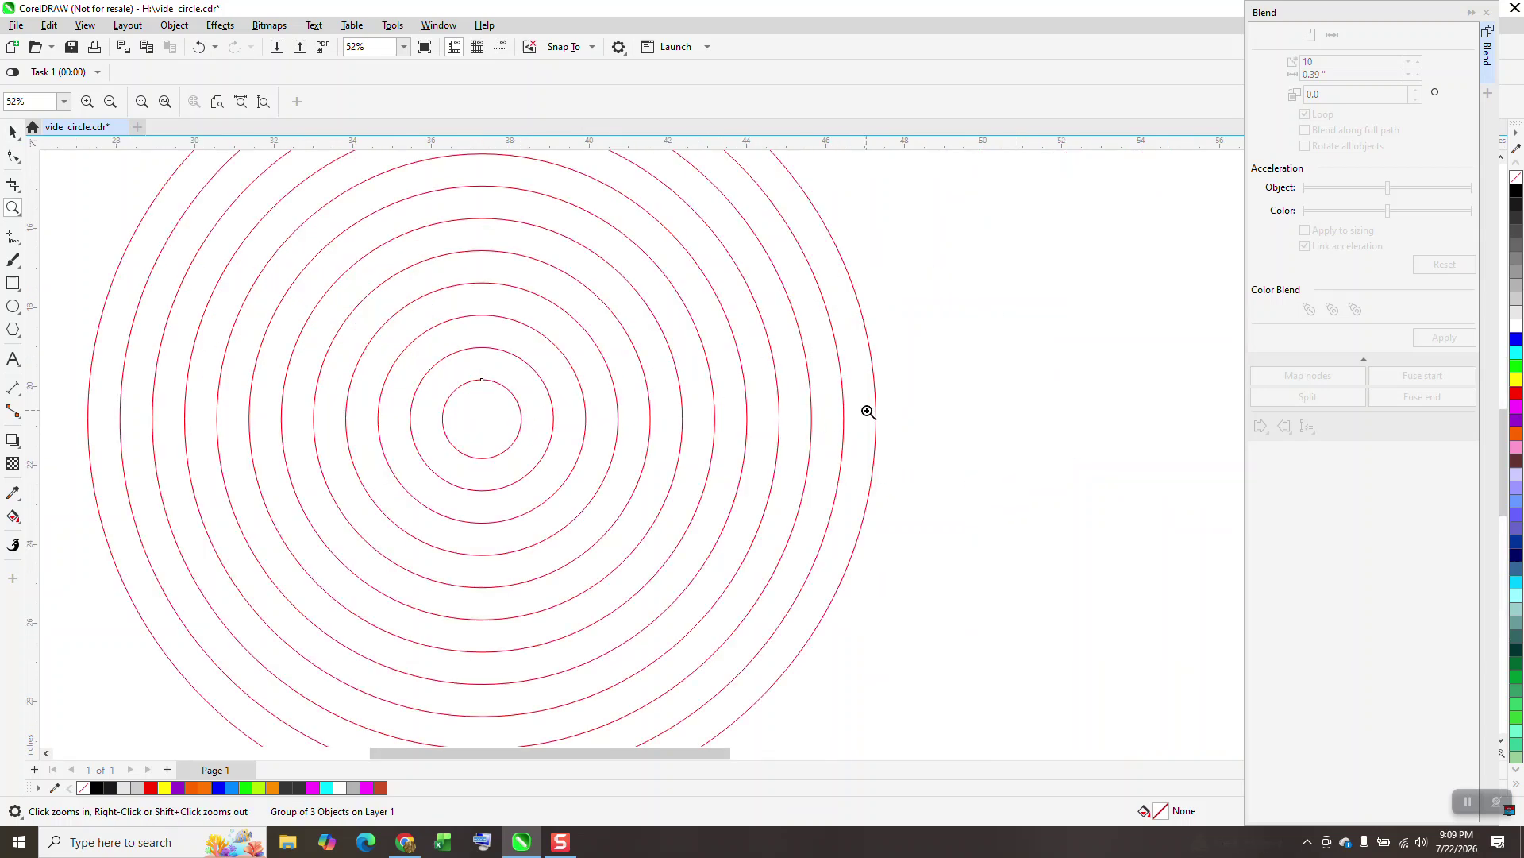
click(26, 315)
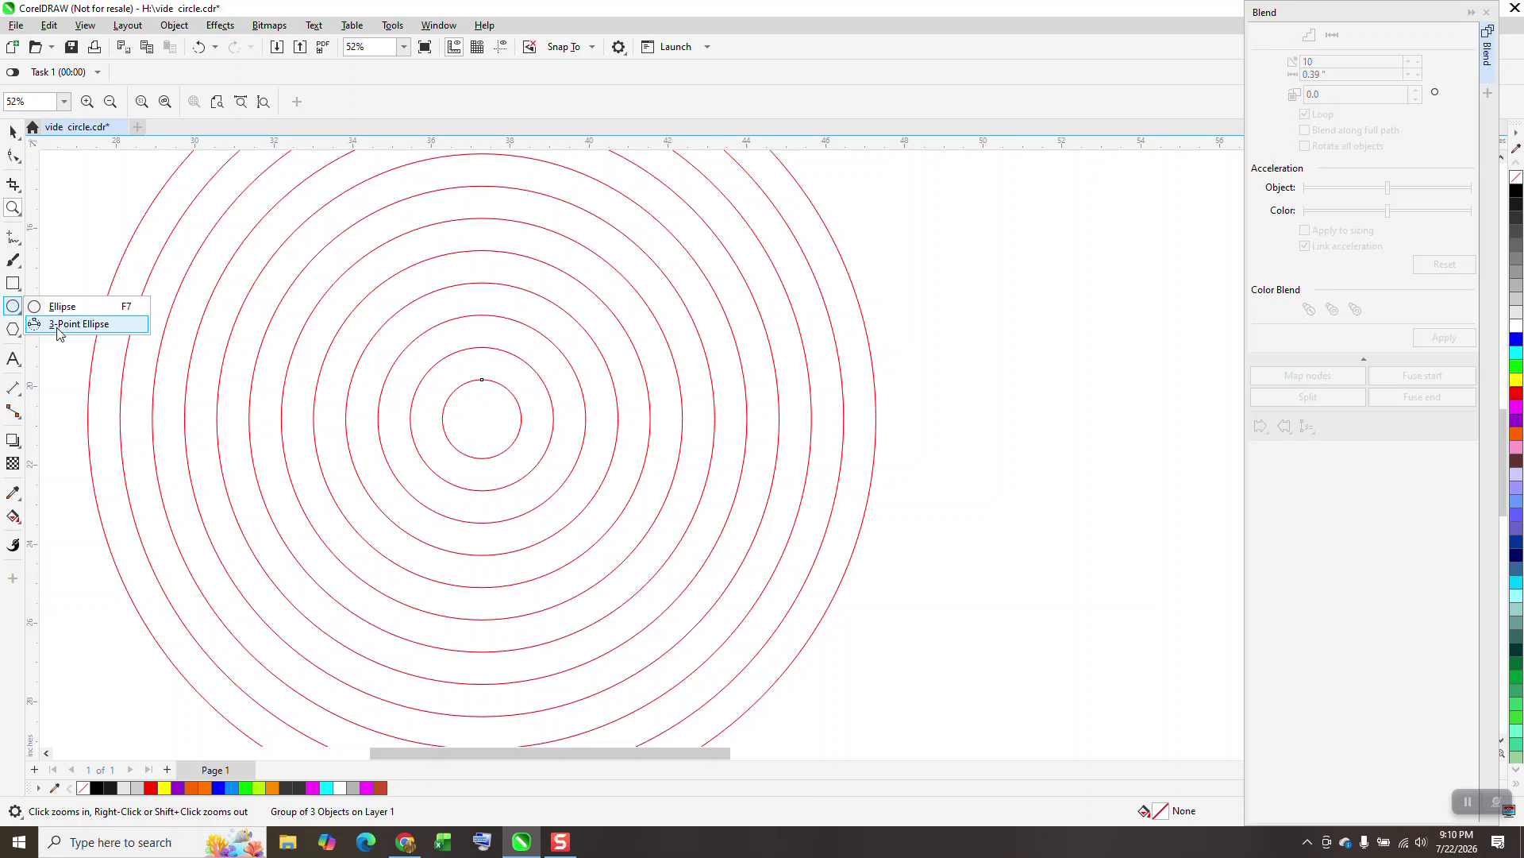
click(57, 326)
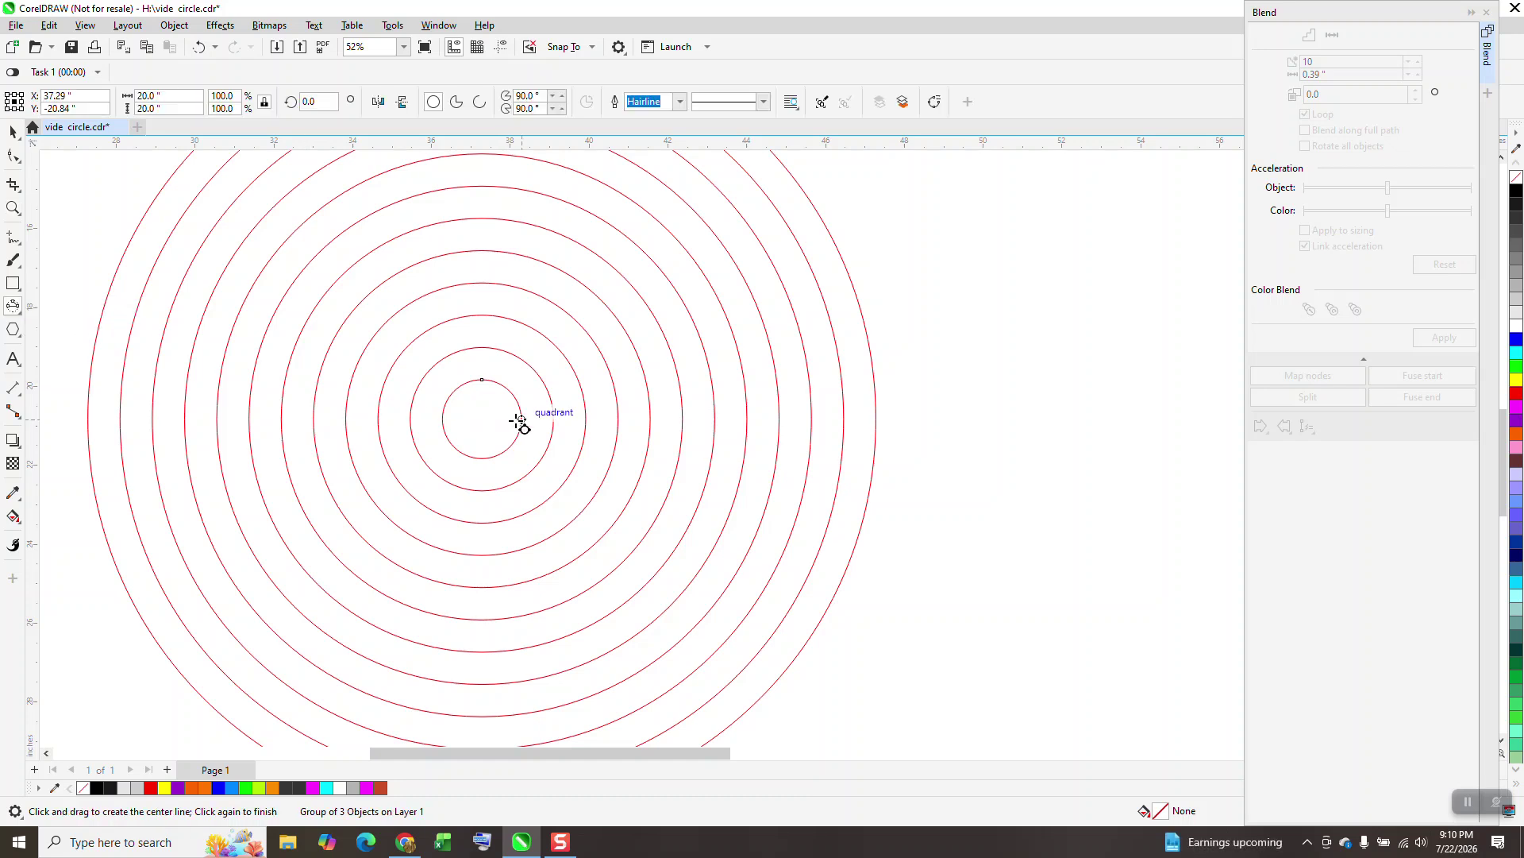
drag(521, 419, 871, 419)
click(871, 419)
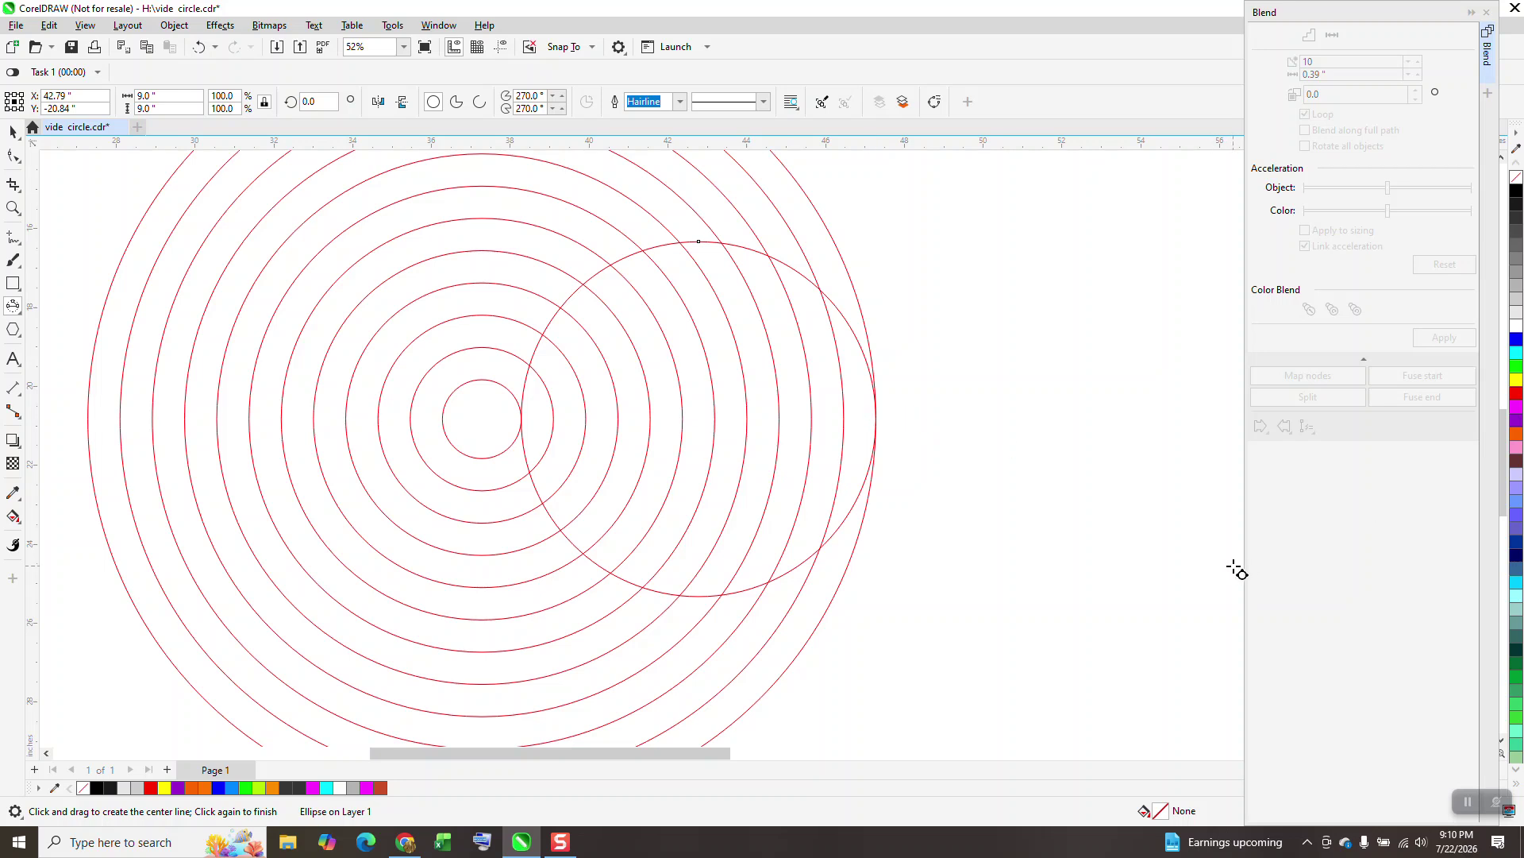
click(13, 132)
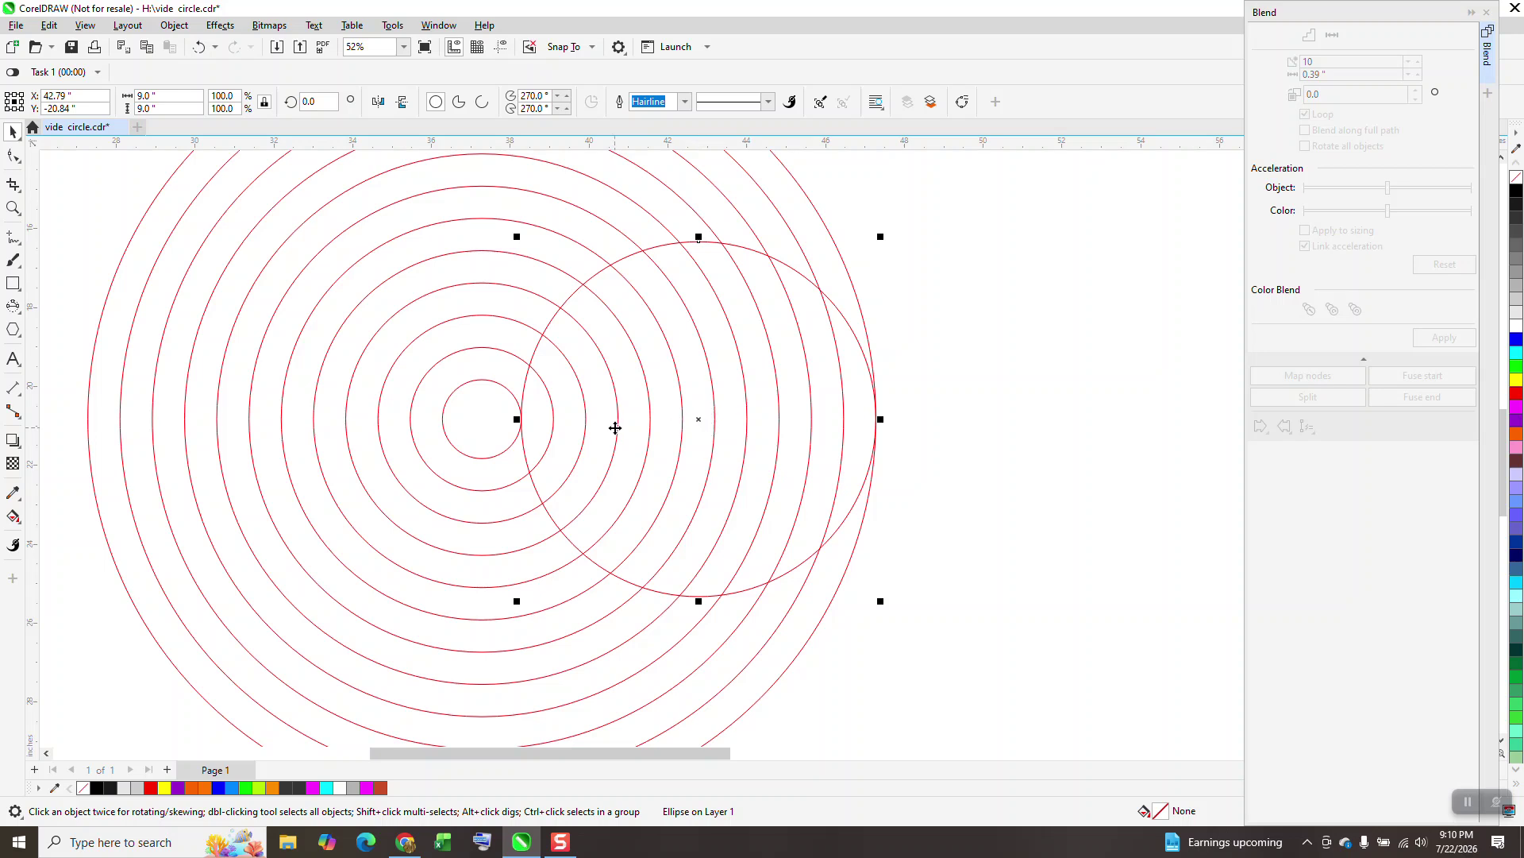
Draw a small circle about 0.82 inches wide at the centre of the 9-inch circle with 3-Point Ellipse.
click(14, 308)
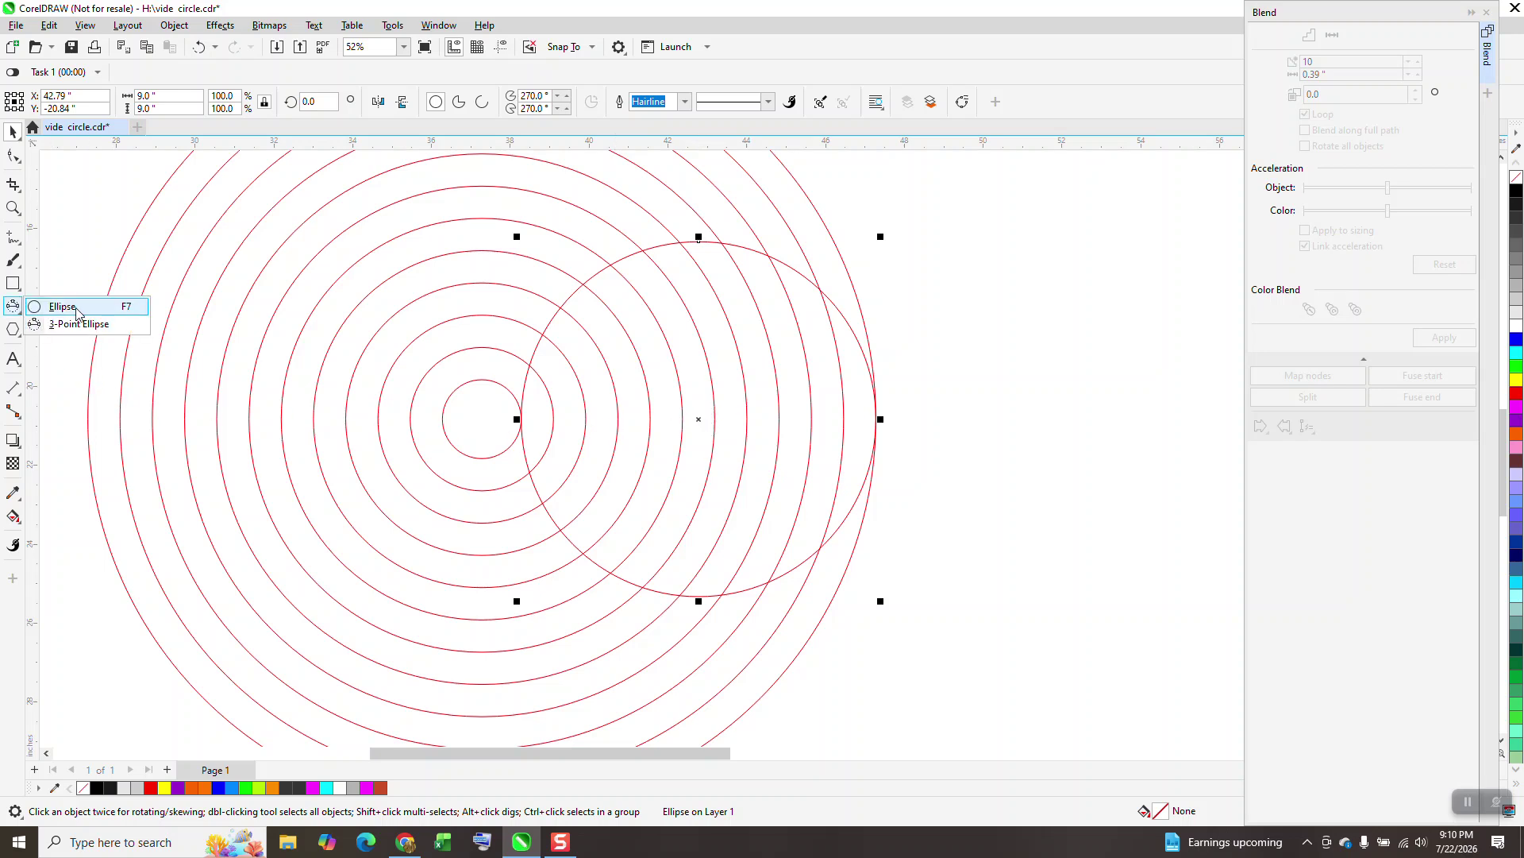
click(77, 323)
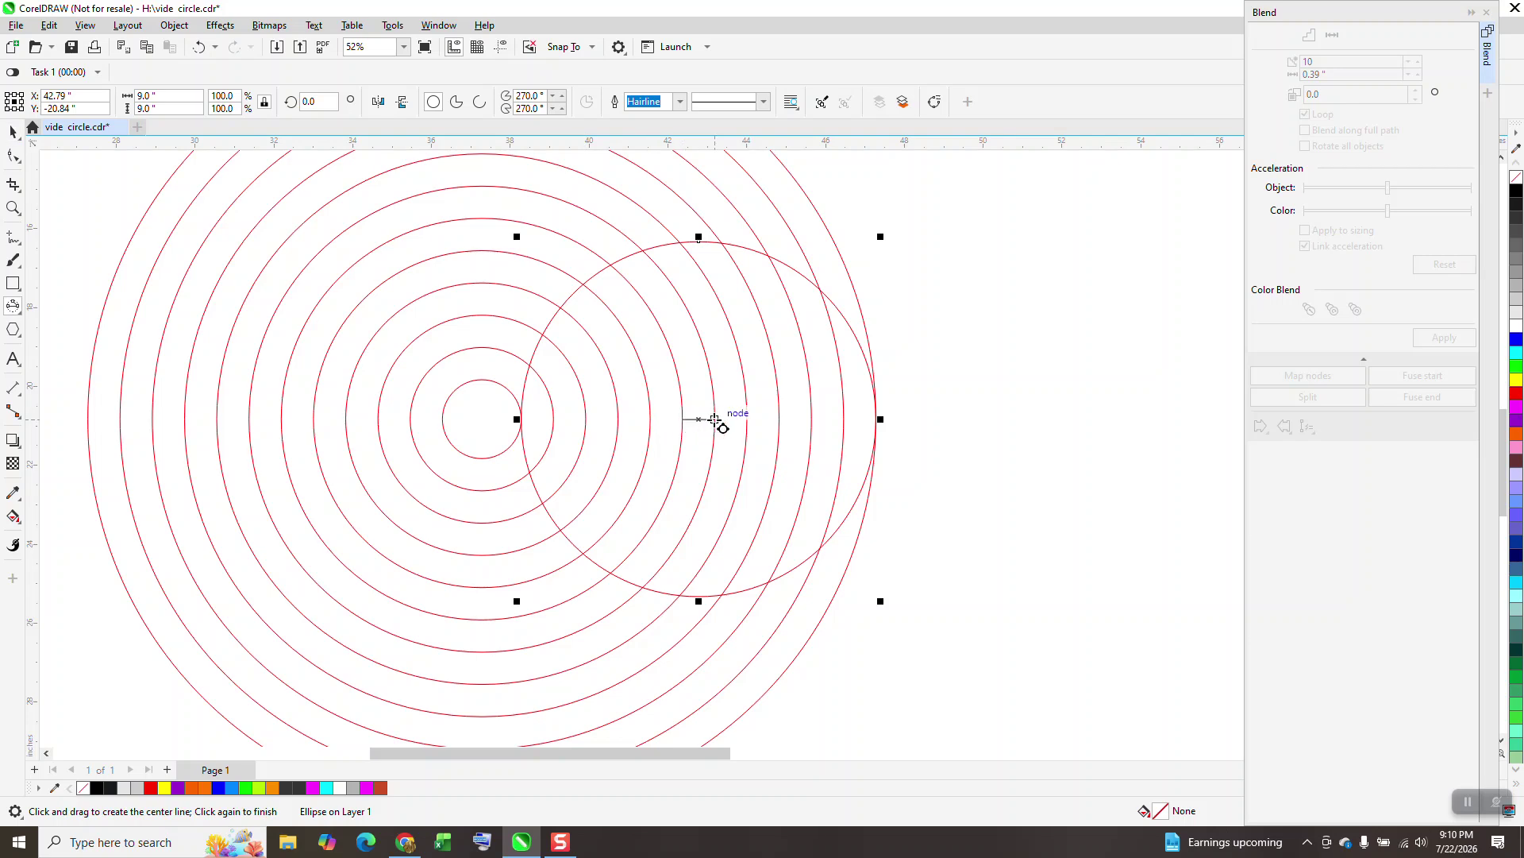
drag(711, 419, 688, 419)
click(700, 407)
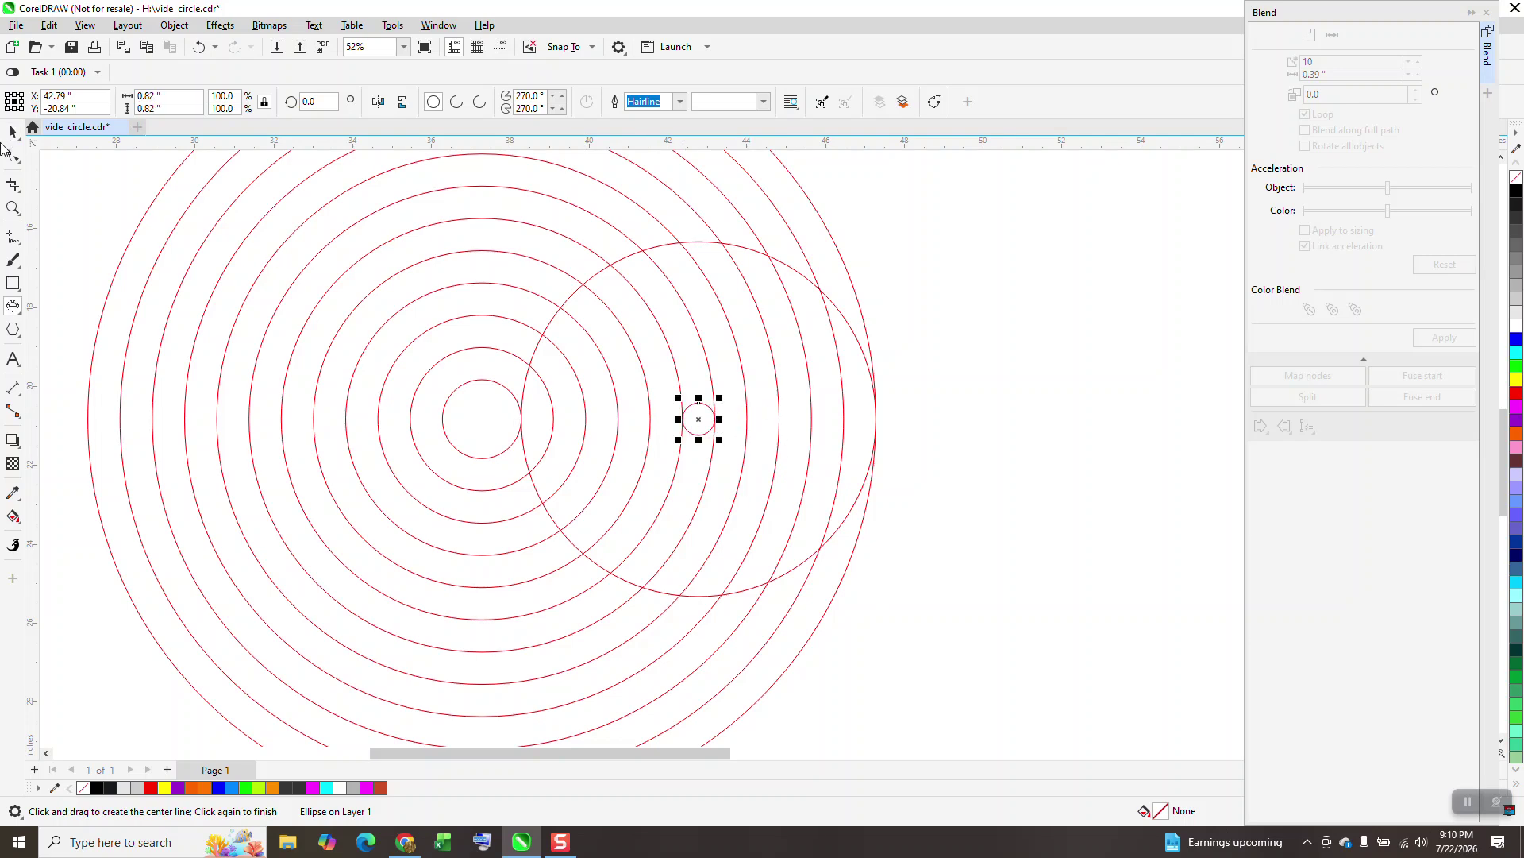
Duplicate the 9-inch circle 10 inches above the original and give the copy a black outline.
scroll(912, 518, down, 1)
scroll(912, 518, down, 1)
key(space)
click(889, 412)
key(ctrl+d)
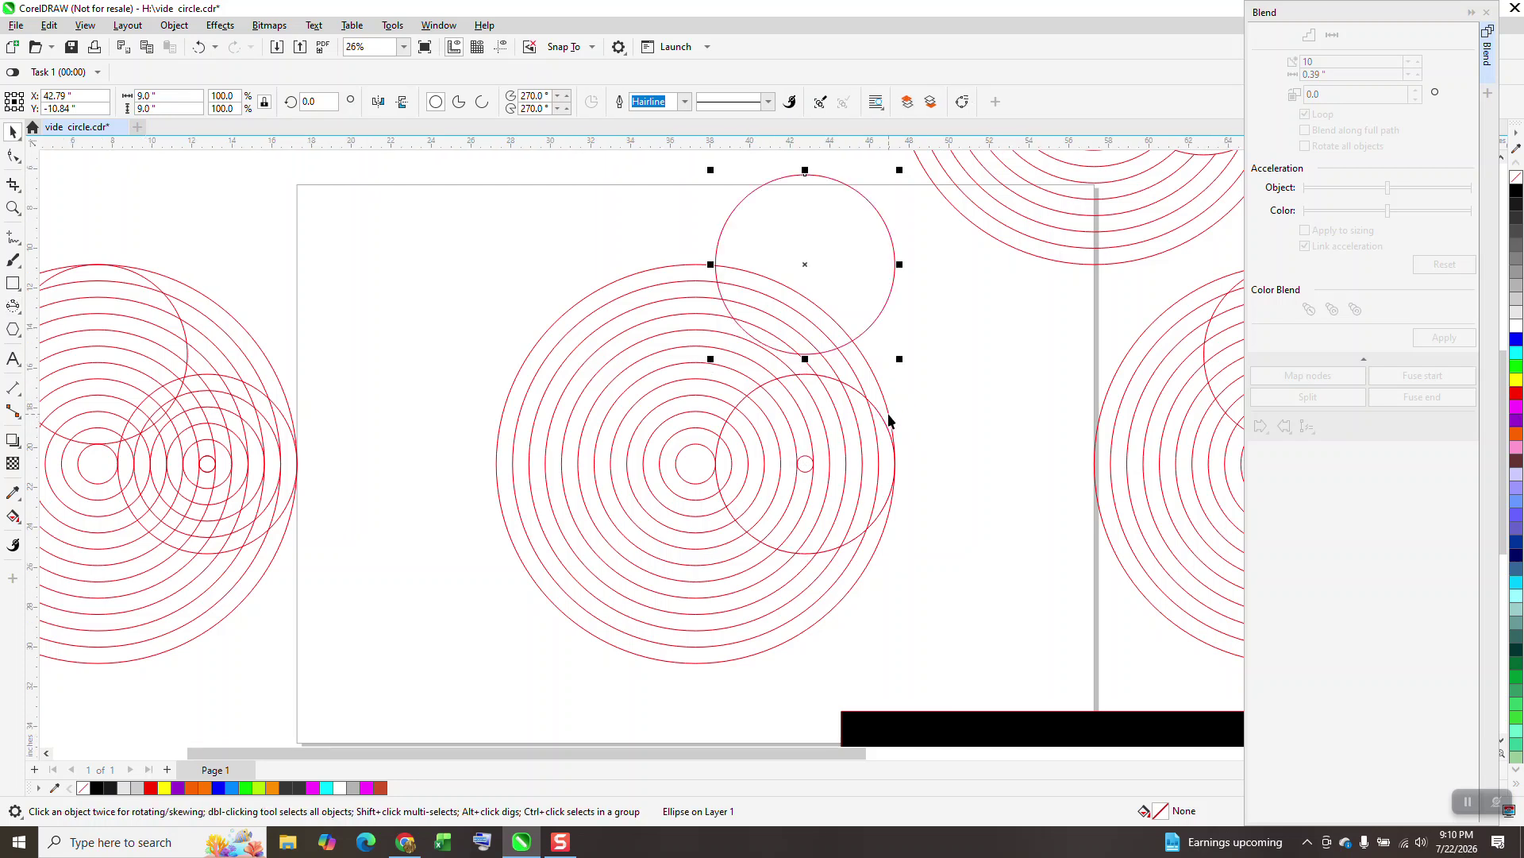
right_click(1516, 191)
Select the red 9-inch circle and the small circle inside it and blend them with 4 steps.
click(983, 381)
drag(970, 354, 691, 631)
double_click(1314, 61)
text(4)
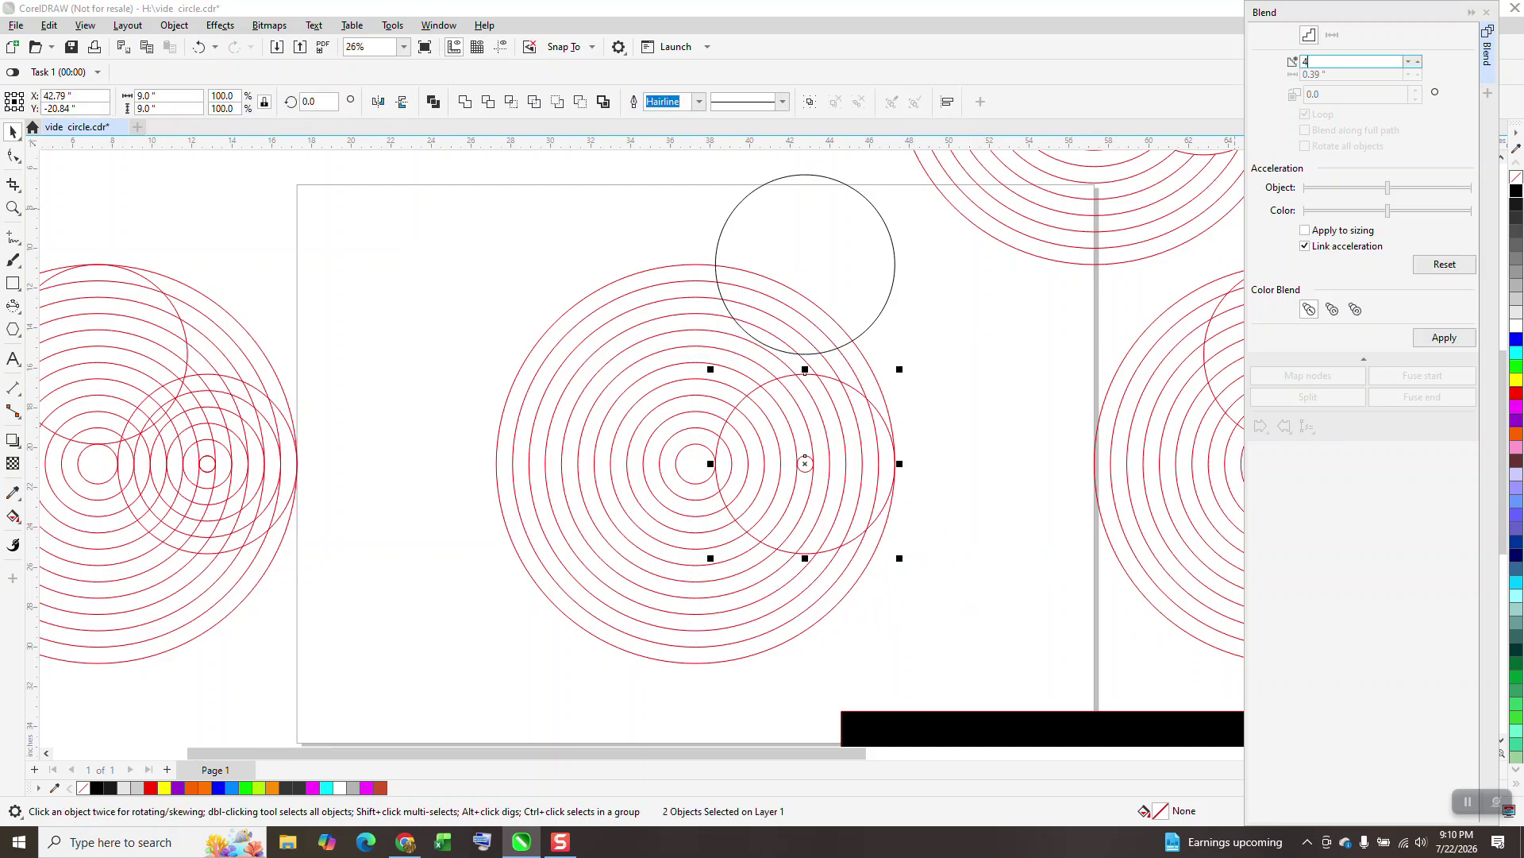
click(1445, 337)
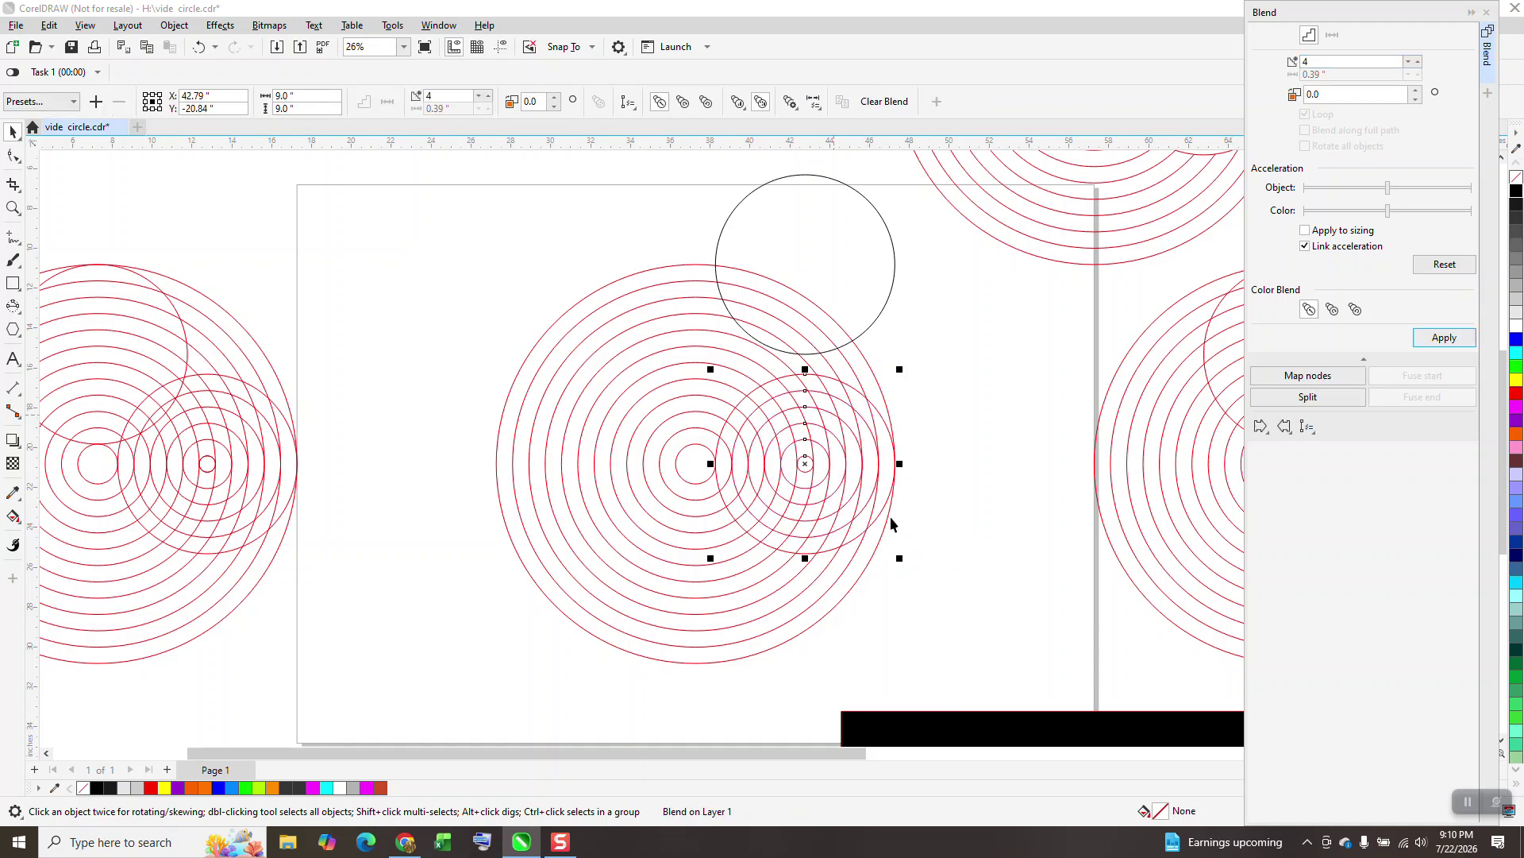
Break the small circle blend apart into separate objects.
click(12, 208)
drag(806, 374, 984, 540)
scroll(990, 544, down, 4)
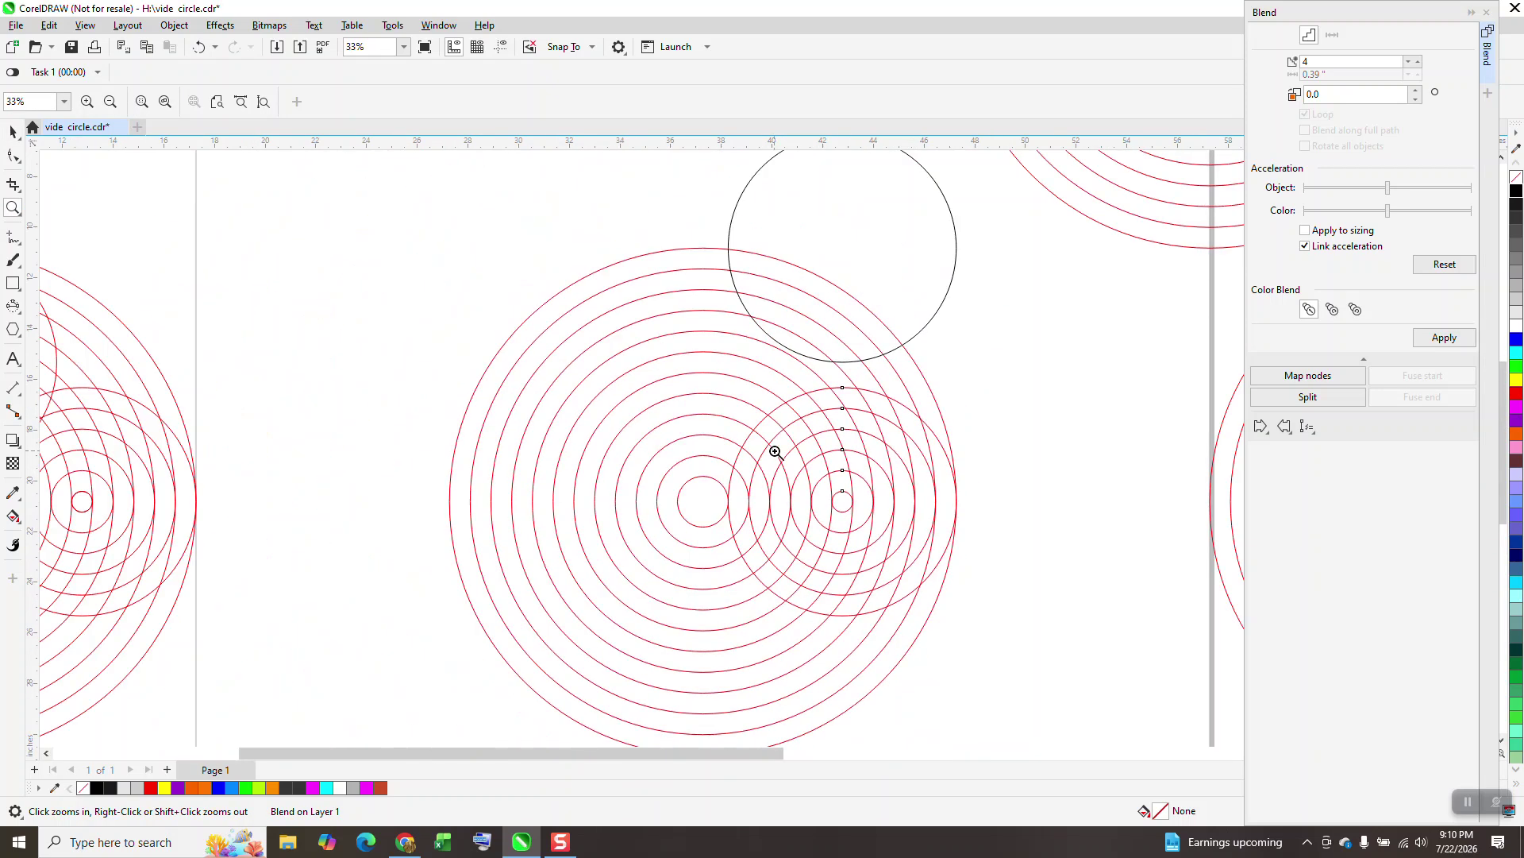
click(13, 131)
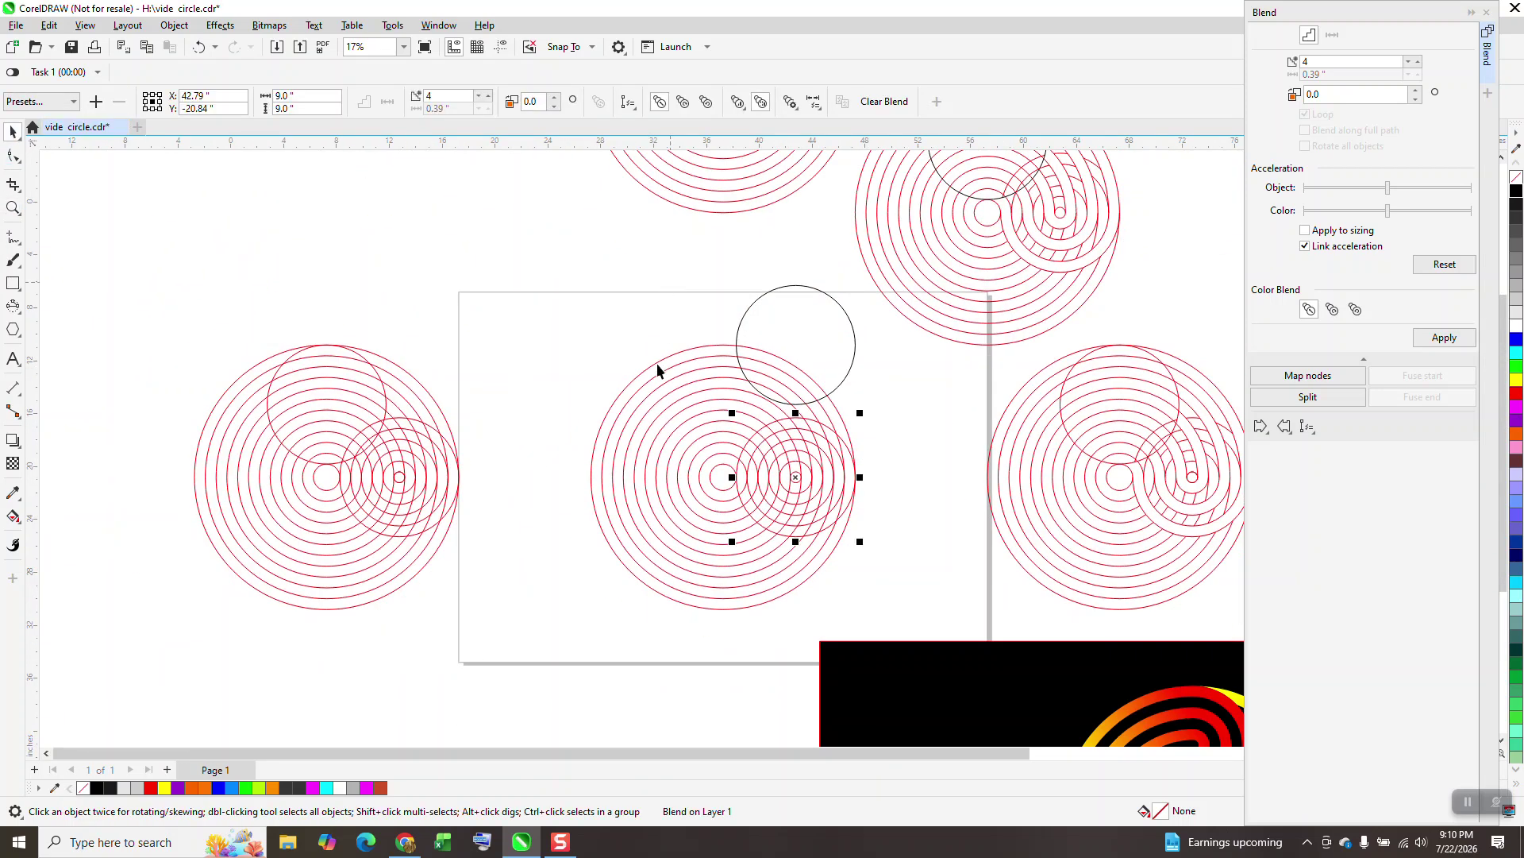
click(173, 25)
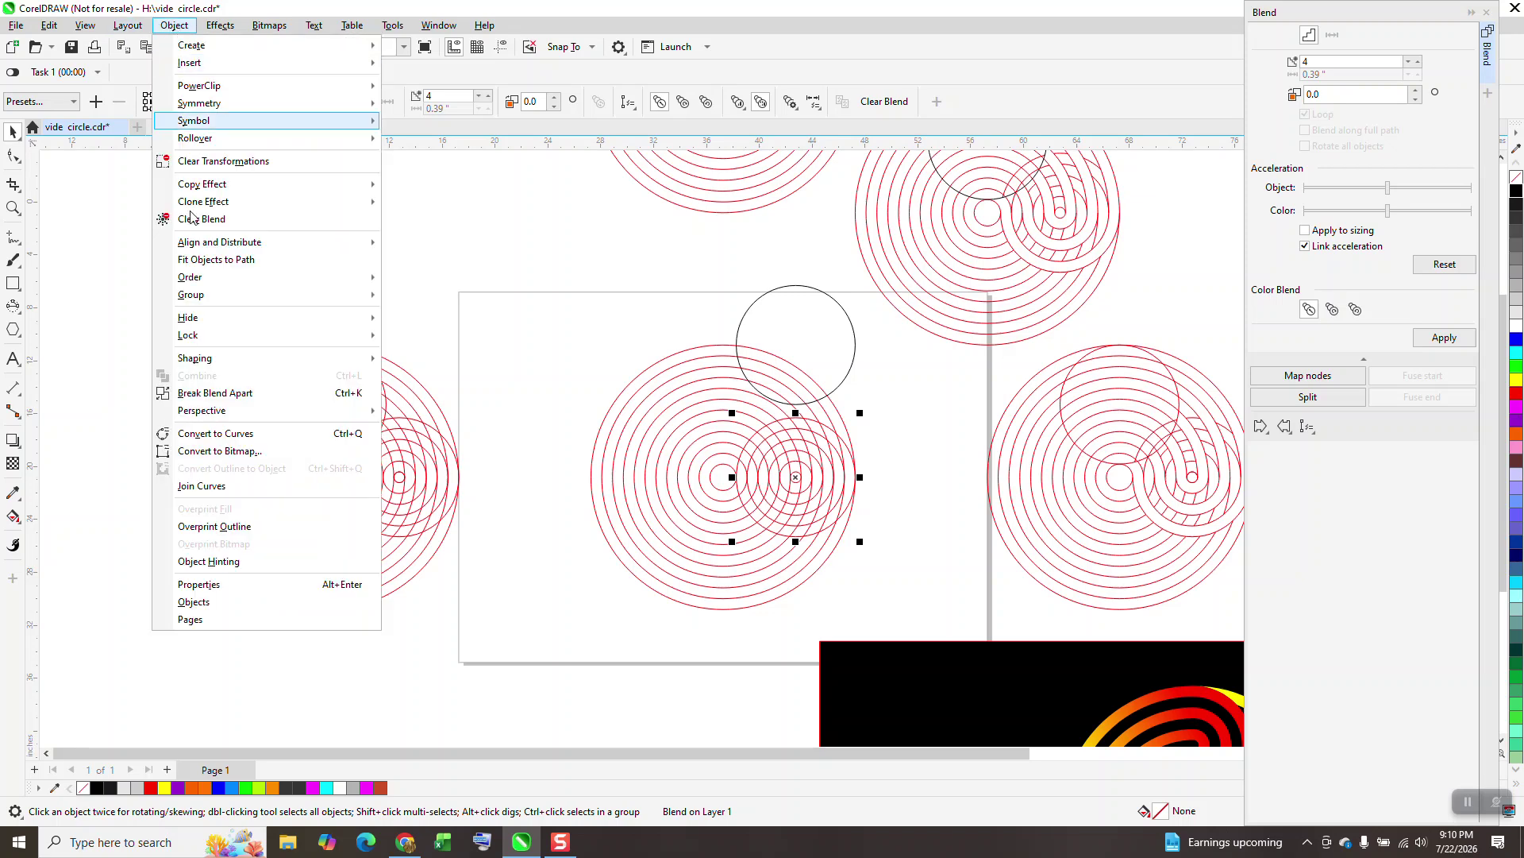
click(215, 392)
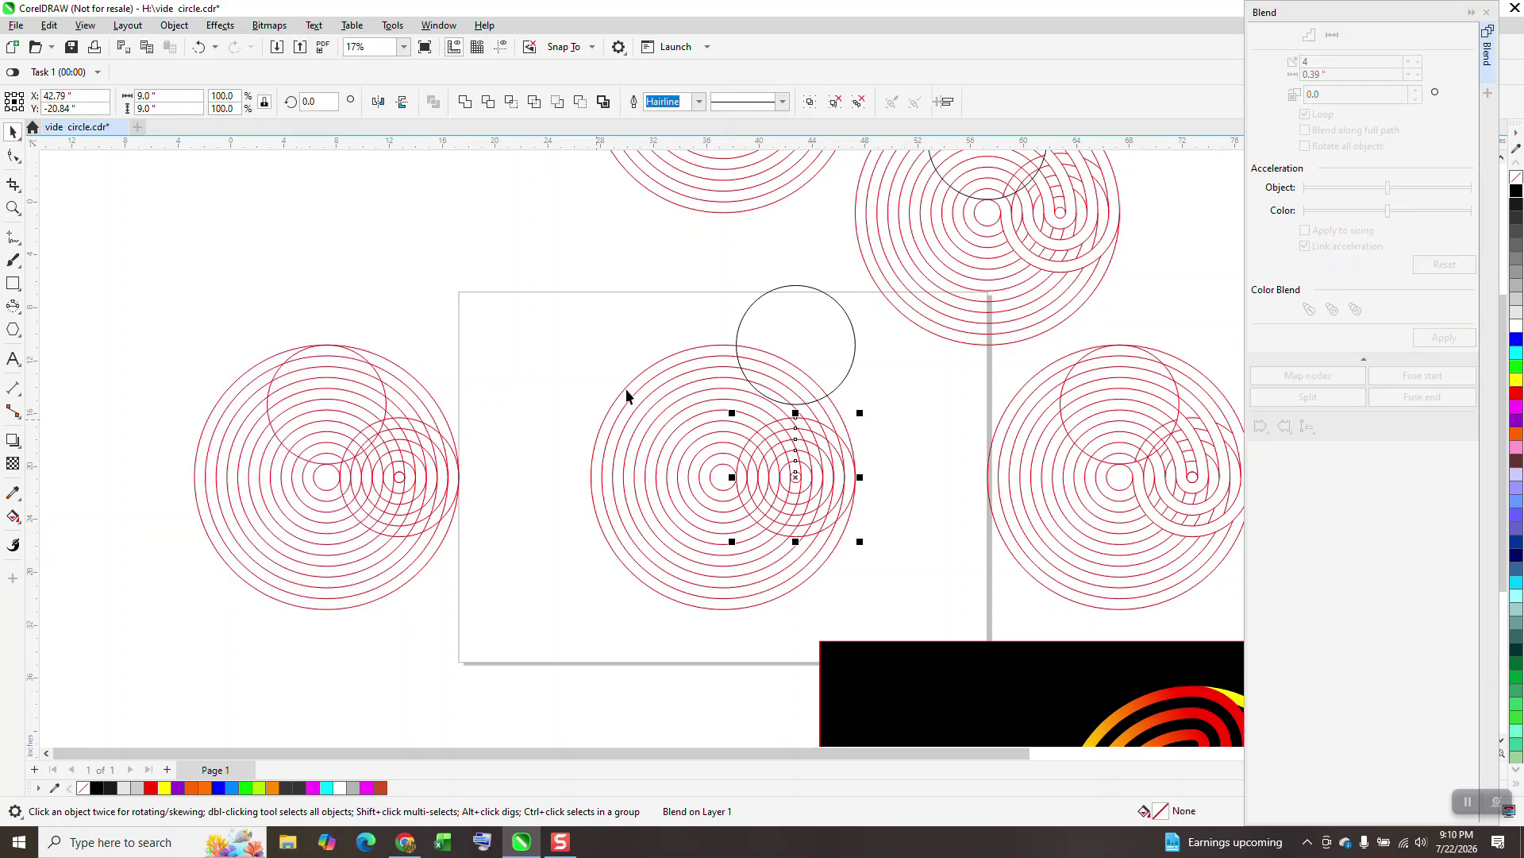
Move the black circle 10 inches down onto the smaller ring set and rotate it about the large circle's centre to its top.
click(822, 337)
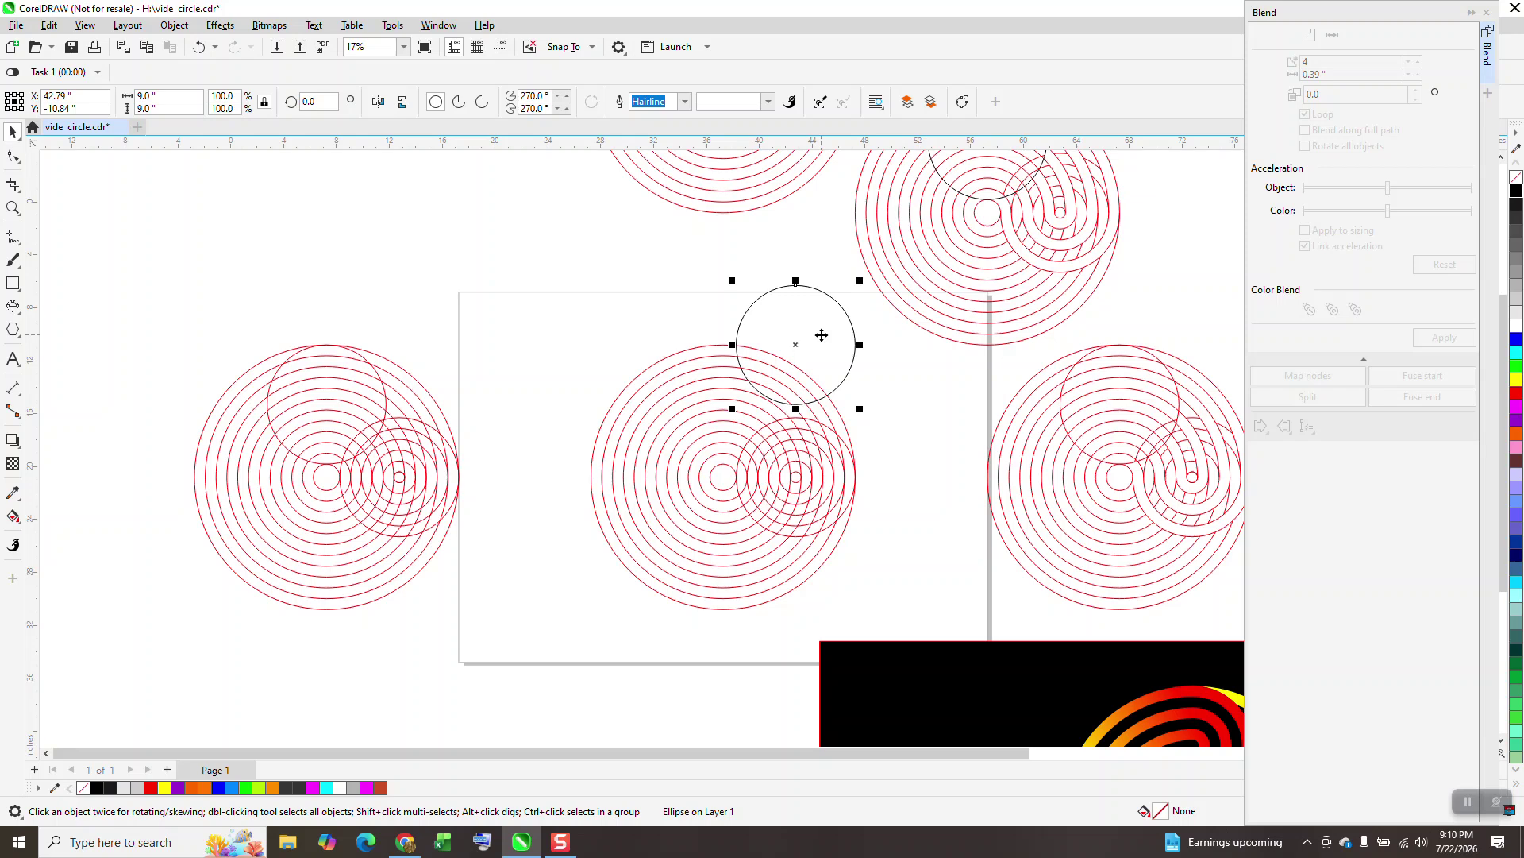
key(ctrl+z)
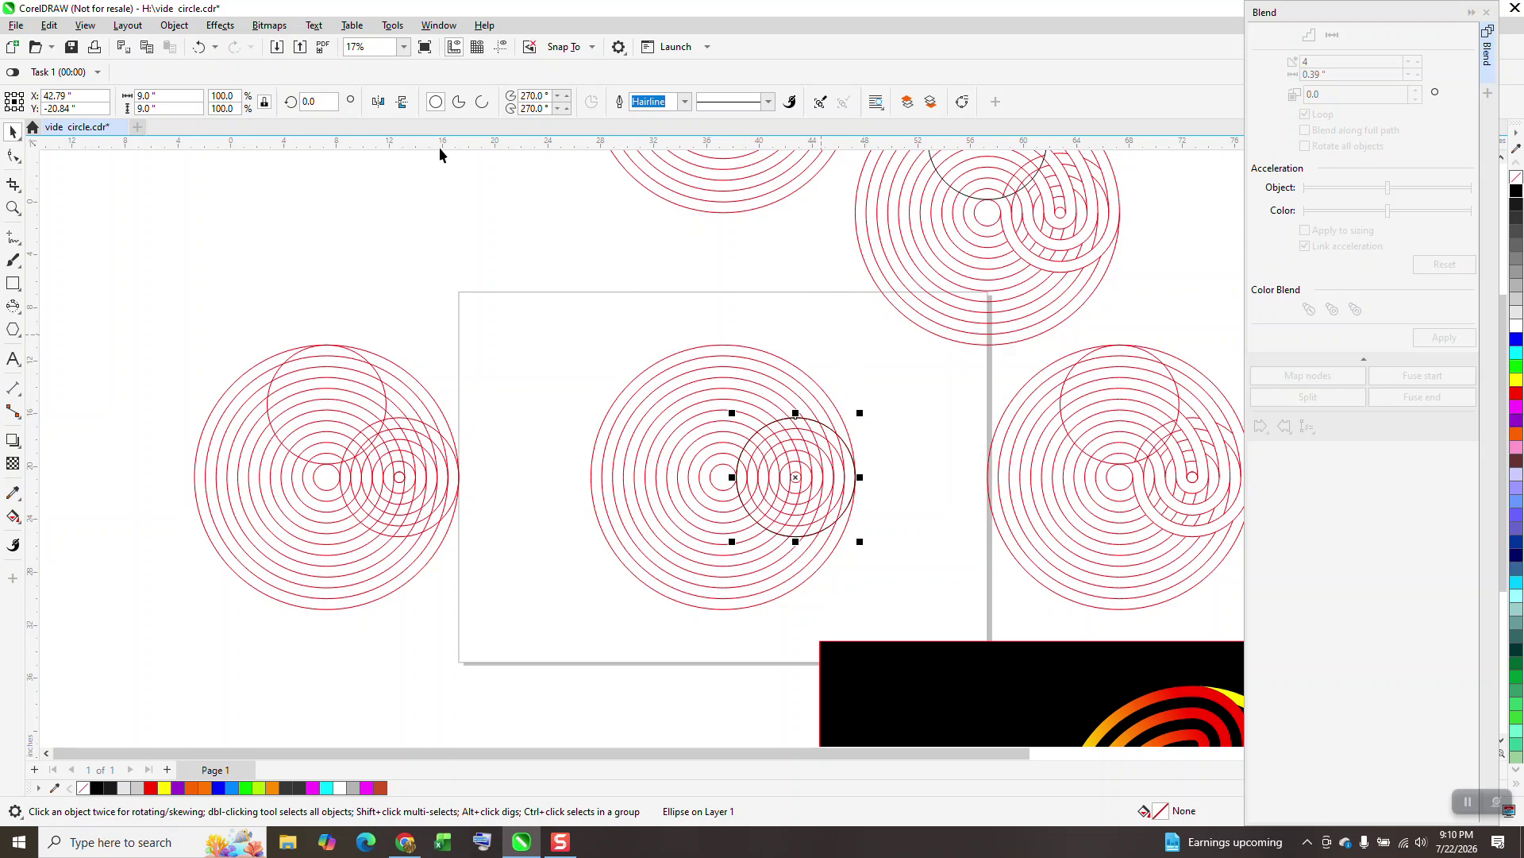
click(318, 101)
key(Return)
Group the new circle construction on the page and delete the older copy to the left of the page.
drag(572, 279, 900, 640)
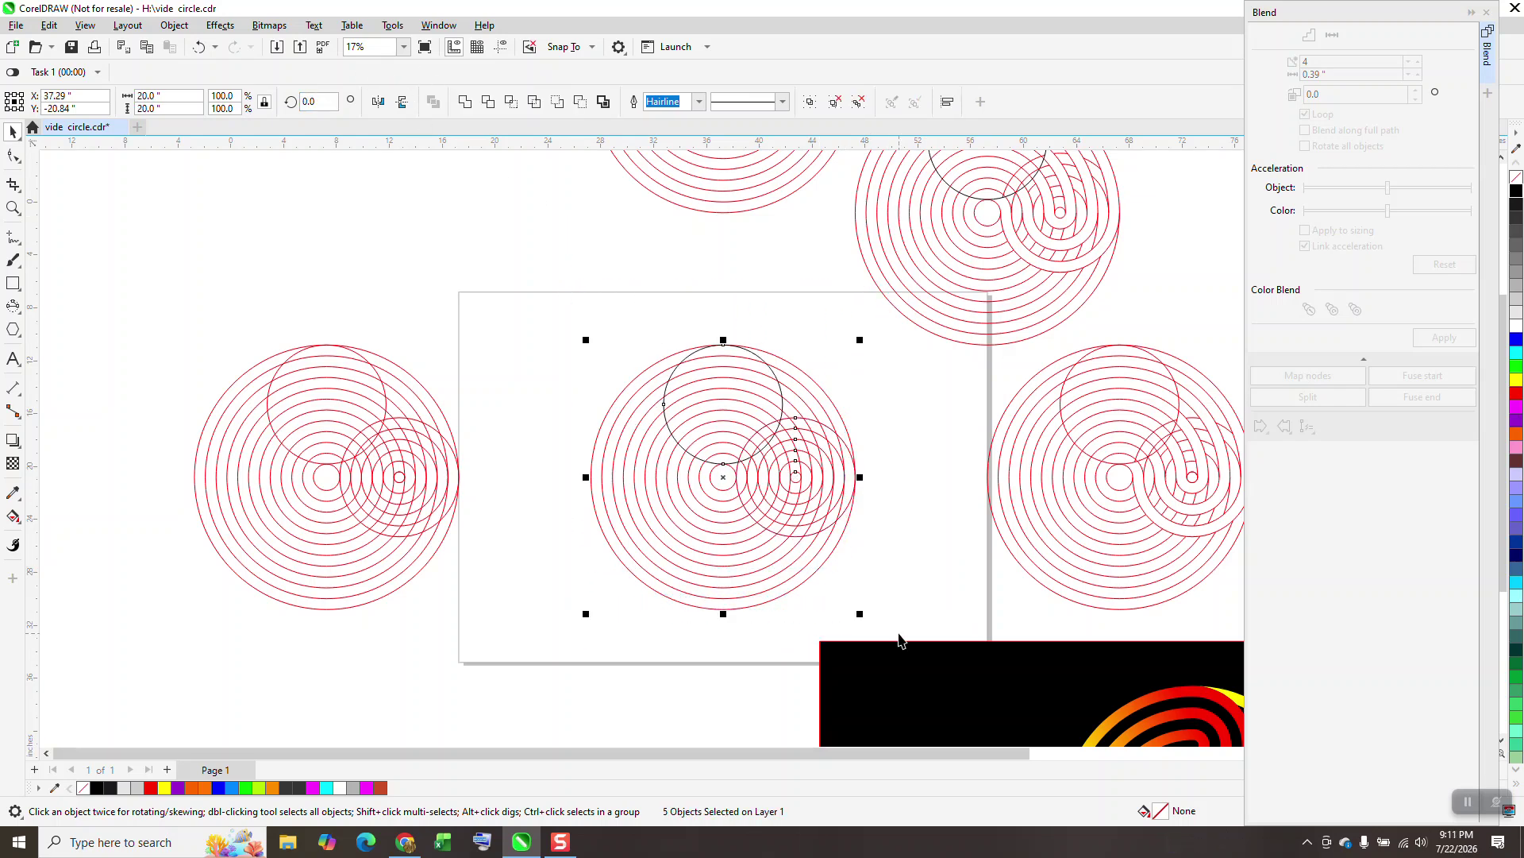
key(ctrl+g)
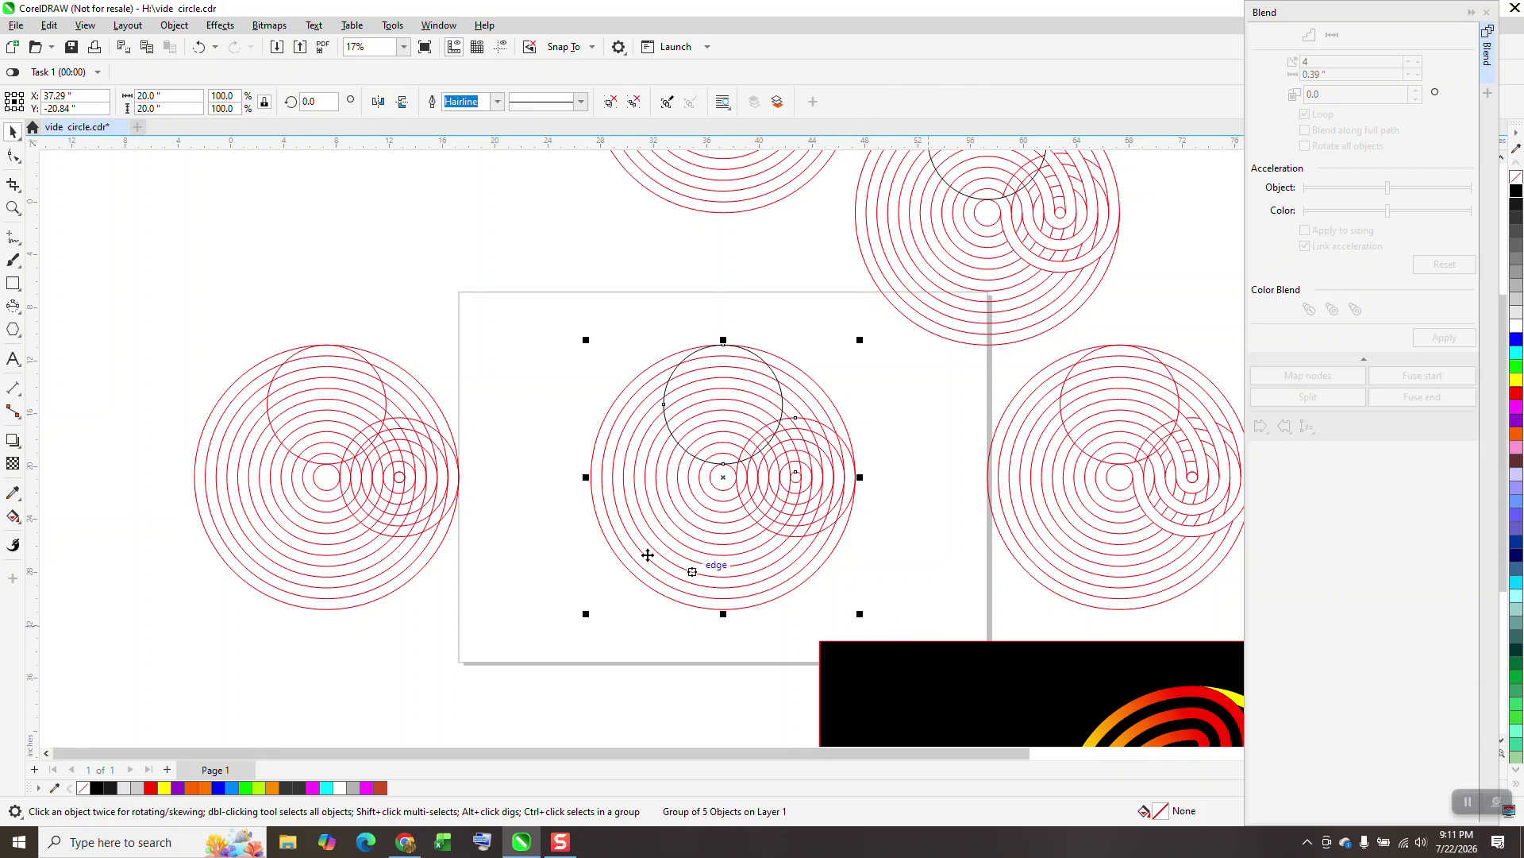
click(448, 498)
drag(176, 295, 502, 661)
key(Delete)
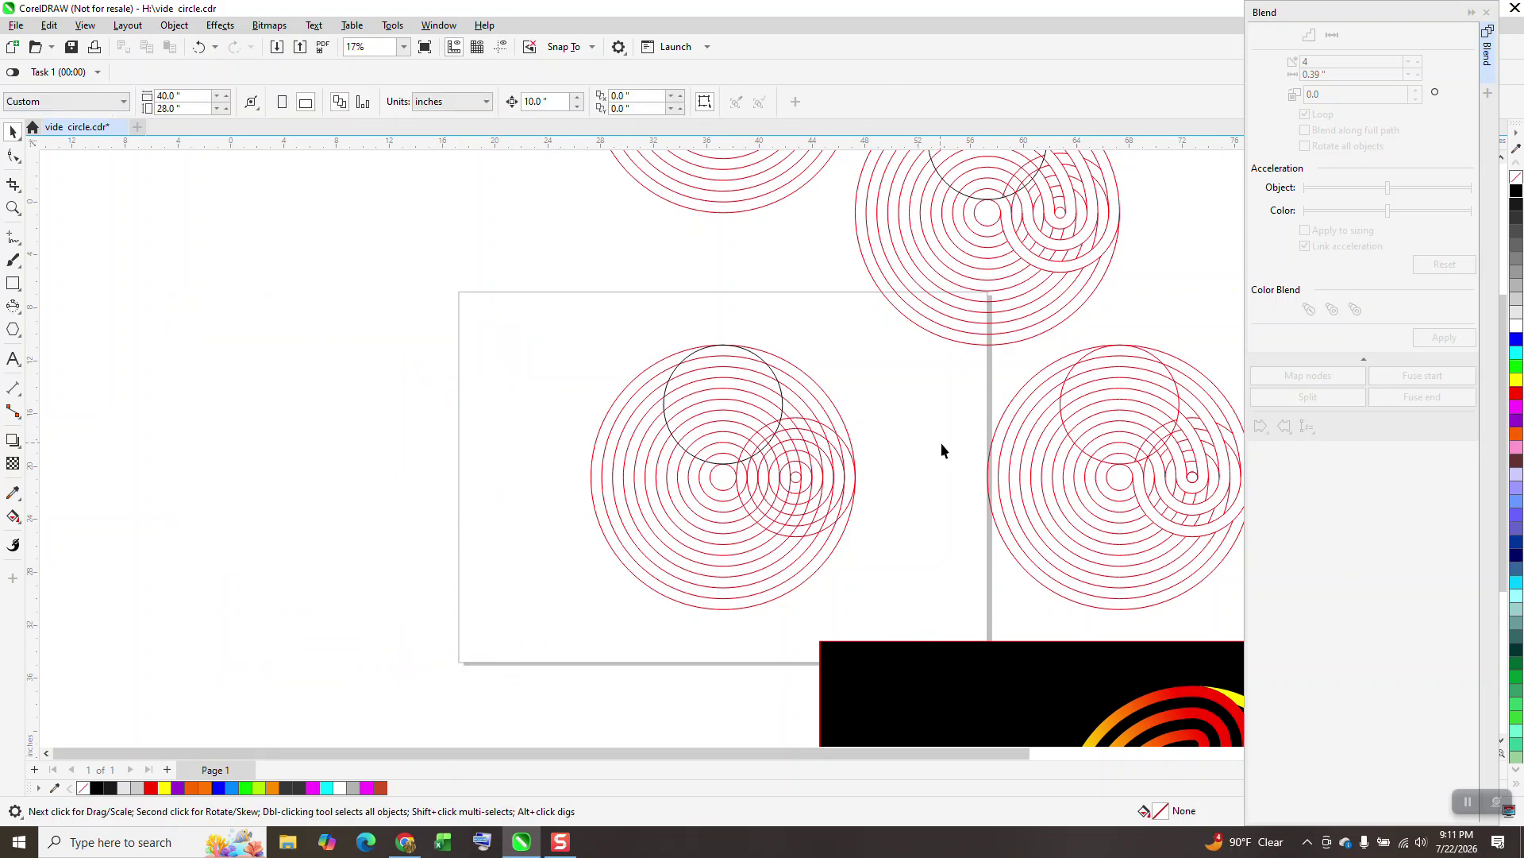
scroll(941, 451, down, 1)
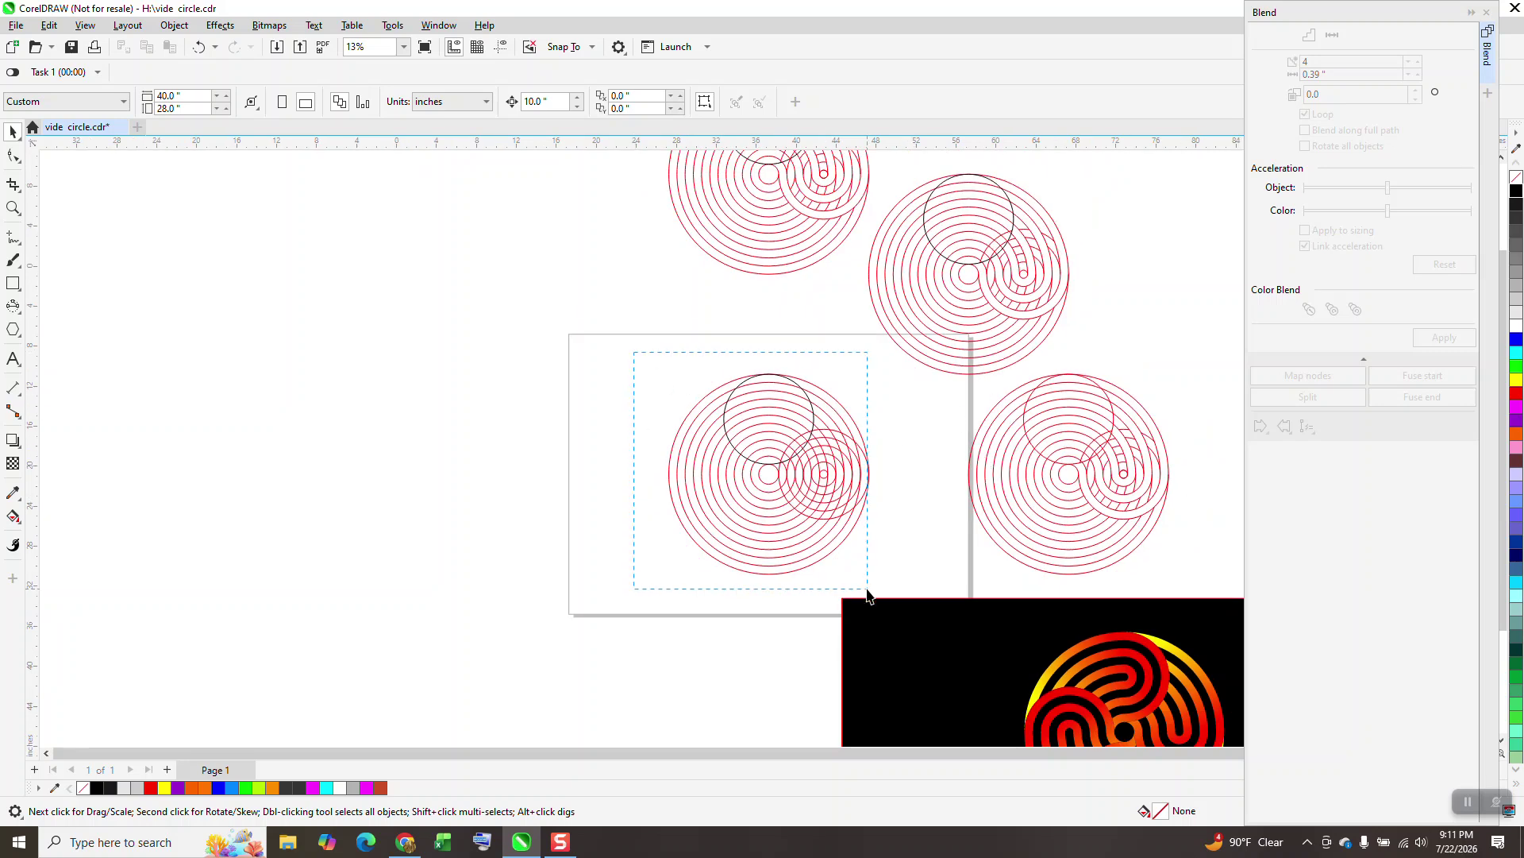
Duplicate the circle group on the page and move the copy 40 inches to the left.
drag(868, 594, 919, 605)
key(KP_Add)
key(shift+Left)
key(shift+Left)
key(shift+Left)
key(shift+Left)
key(shift+Left)
key(shift+Left)
key(shift+Left)
key(shift+Left)
key(shift+Left)
key(shift+Left)
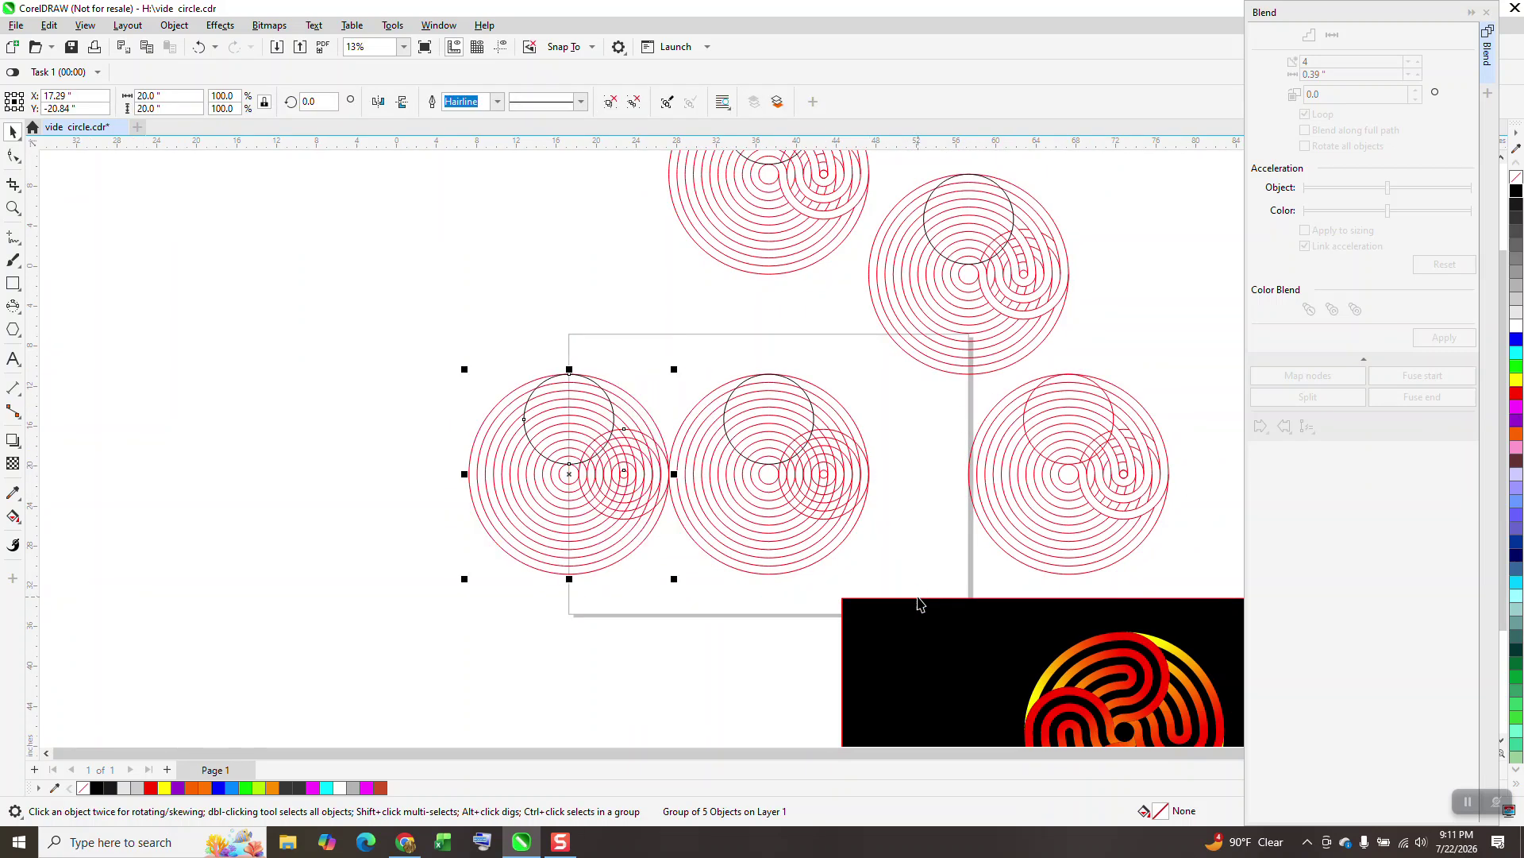
key(shift+Left)
key(shift+Left)
key(shift+Left)
key(shift+Left)
key(shift+Left)
key(shift+Left)
key(shift+Left)
key(shift+Left)
key(shift+Left)
key(shift+Left)
Remove the large-circle segments crossing the outermost band of the small ring set with Virtual Segment Delete.
click(13, 208)
drag(620, 342, 903, 591)
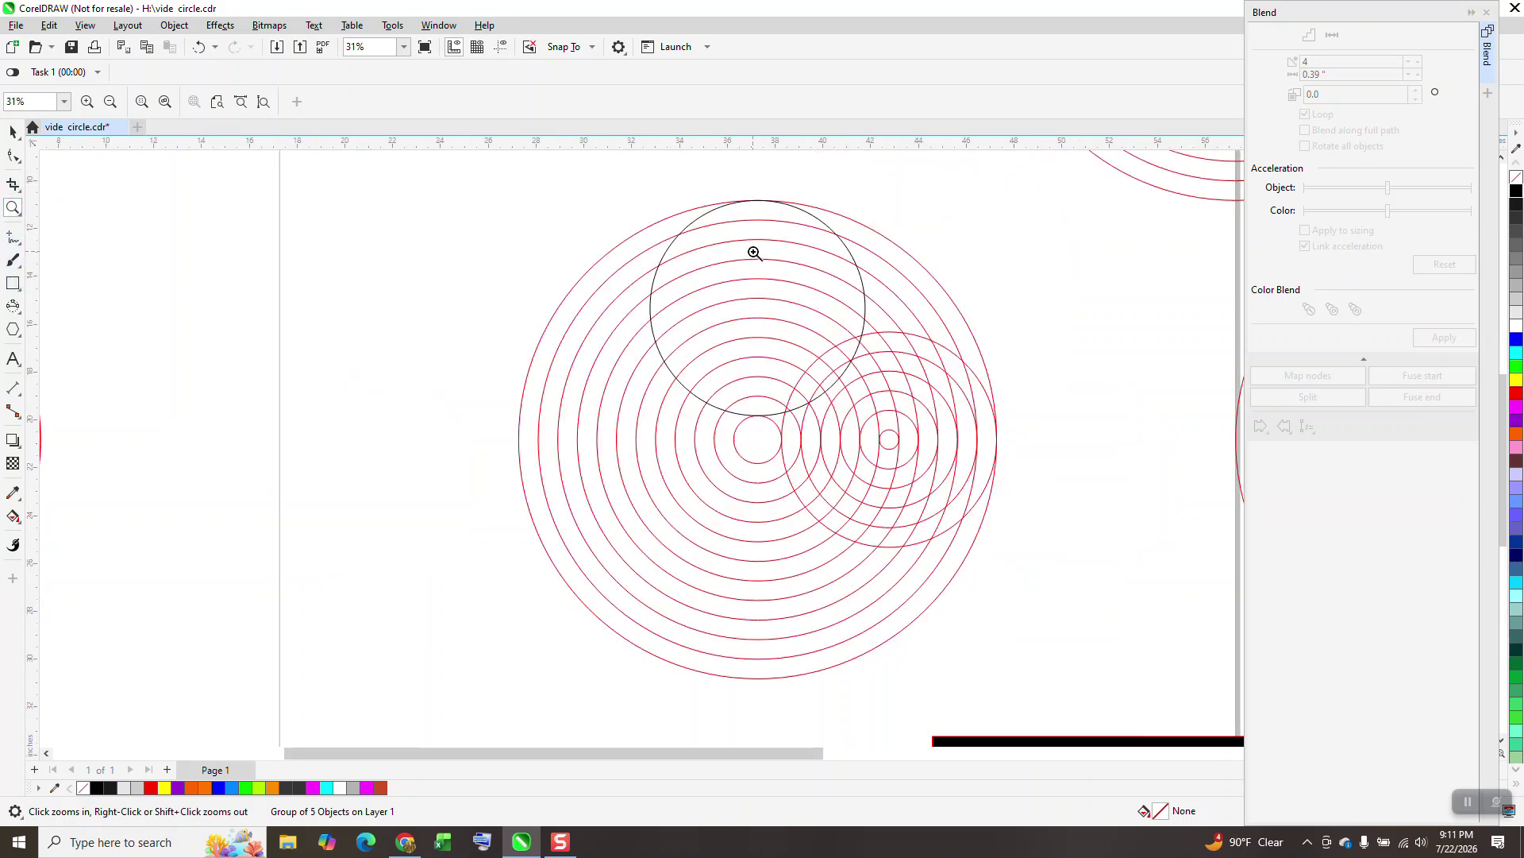
click(1092, 562)
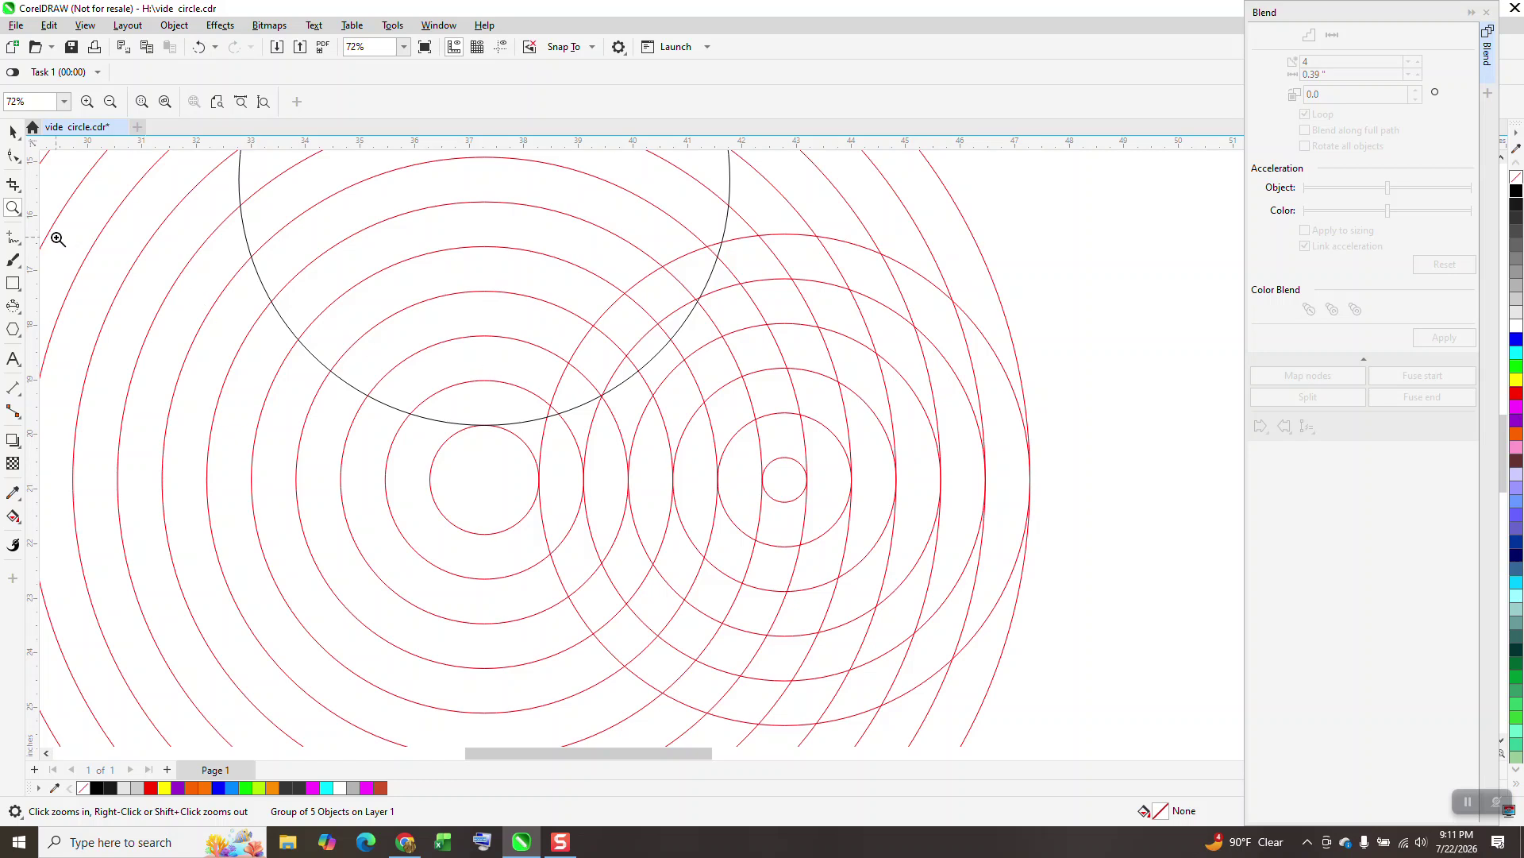
click(22, 192)
click(89, 220)
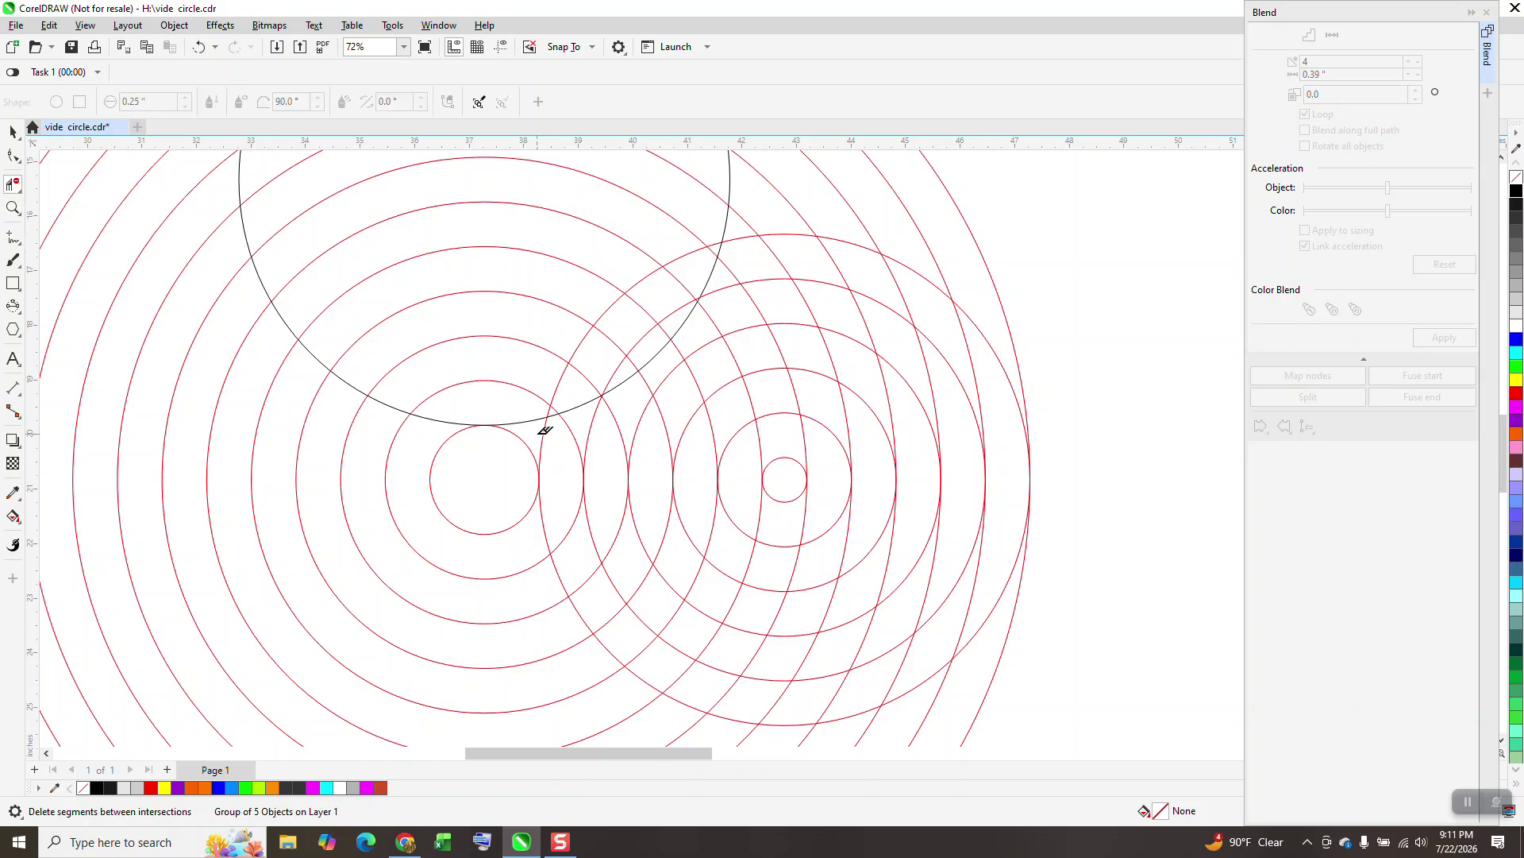
mouse_move(545, 431)
mouse_down()
mouse_move(575, 543)
mouse_move(617, 619)
mouse_move(675, 669)
mouse_up()
drag(831, 685, 922, 659)
drag(985, 302, 986, 304)
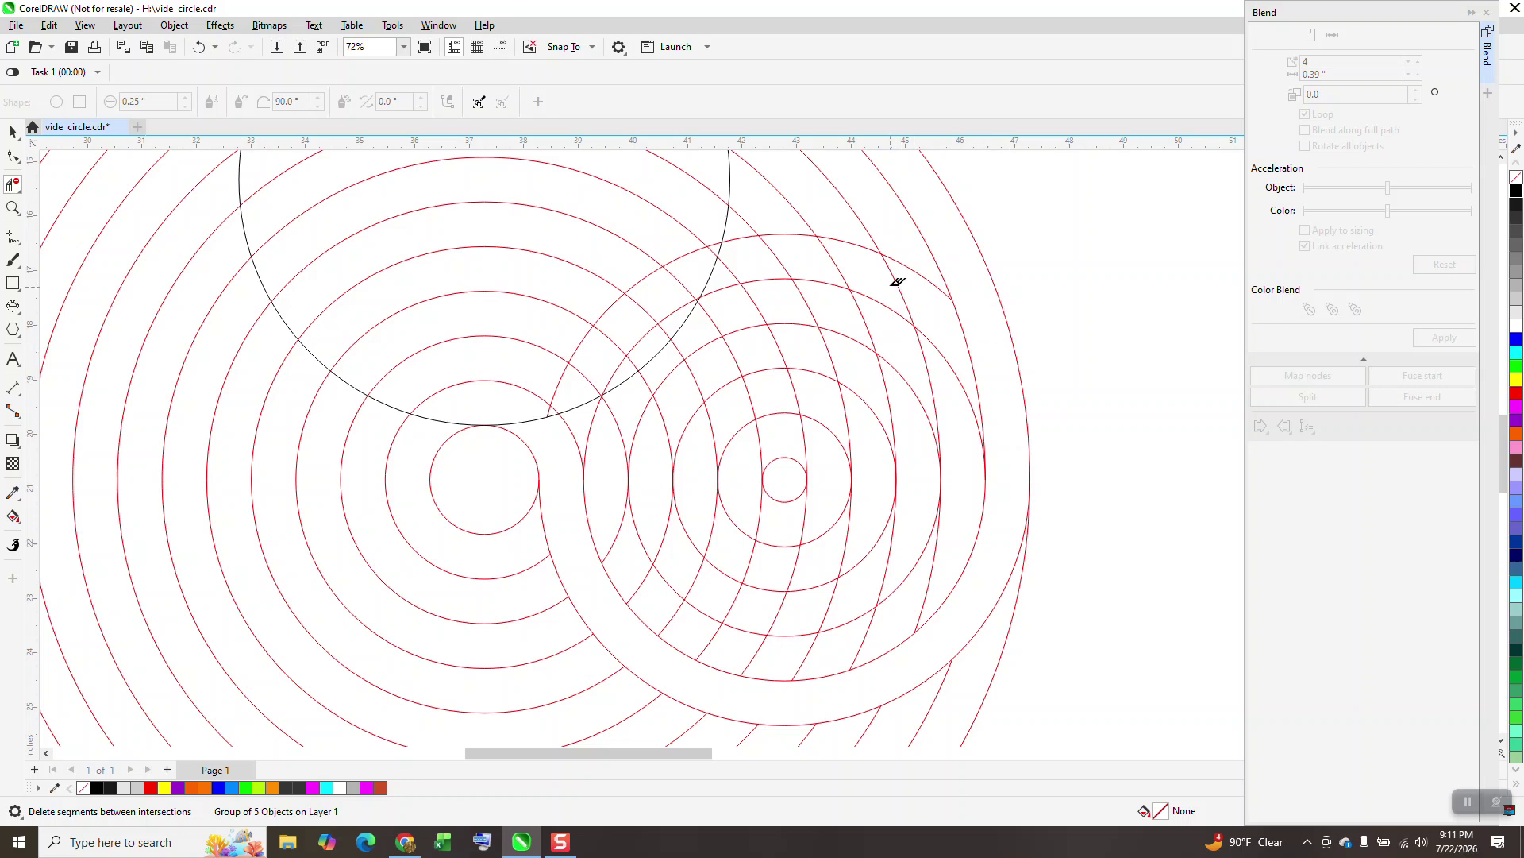
Delete the remaining intersecting segments inside the small ring set so its alternating bands run into the large rings as continuous U-shaped loops.
drag(828, 213, 902, 363)
mouse_move(900, 548)
mouse_down()
mouse_move(880, 576)
mouse_move(767, 610)
mouse_move(717, 595)
mouse_move(678, 541)
mouse_up()
drag(653, 486, 634, 396)
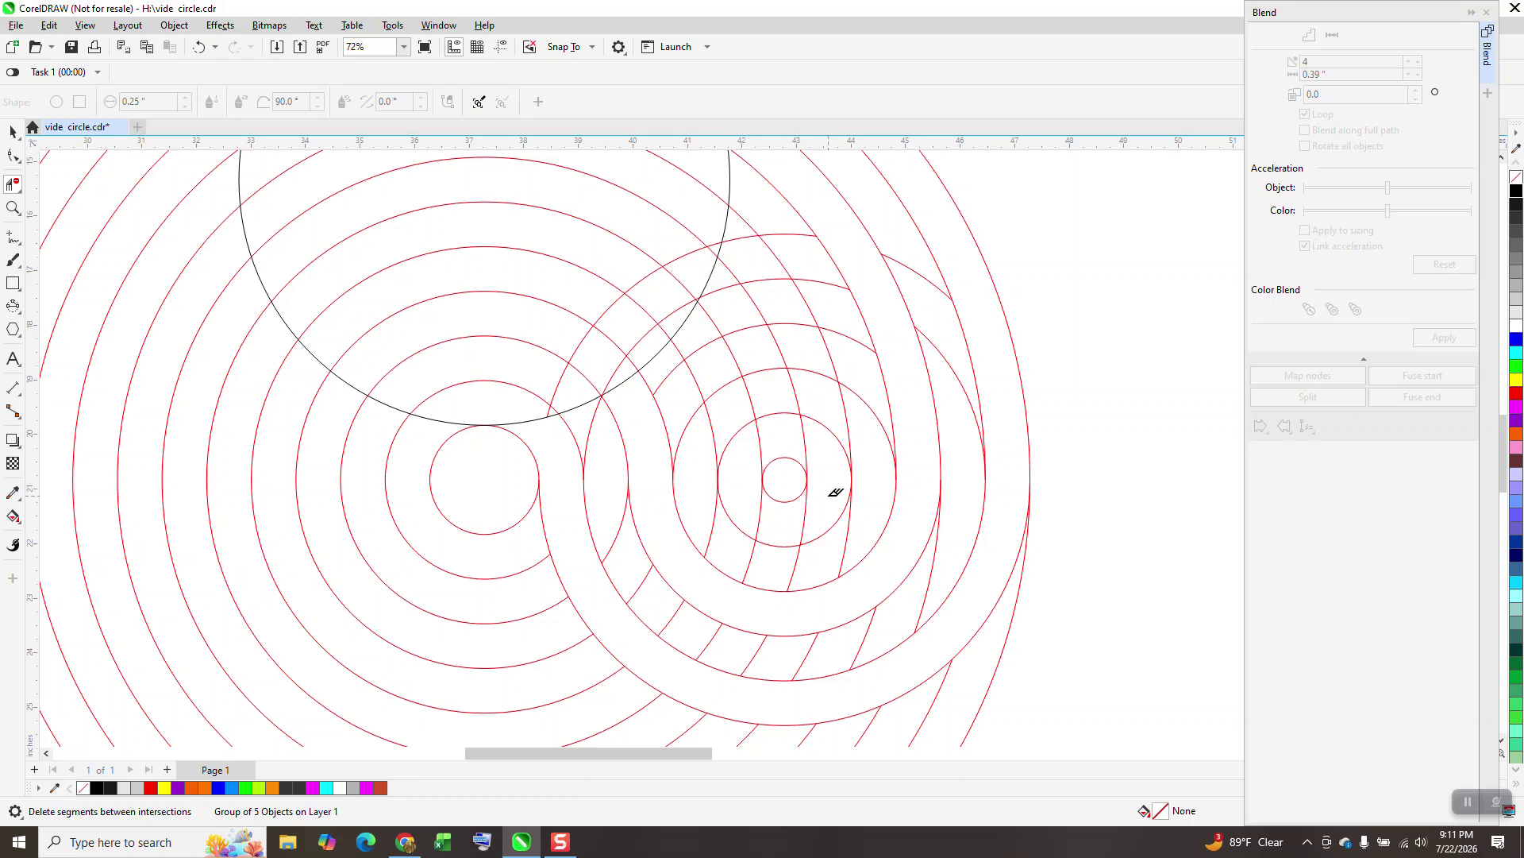
drag(732, 231, 751, 256)
drag(788, 316, 814, 379)
drag(766, 509, 732, 442)
drag(705, 329, 705, 329)
scroll(646, 538, down, 3)
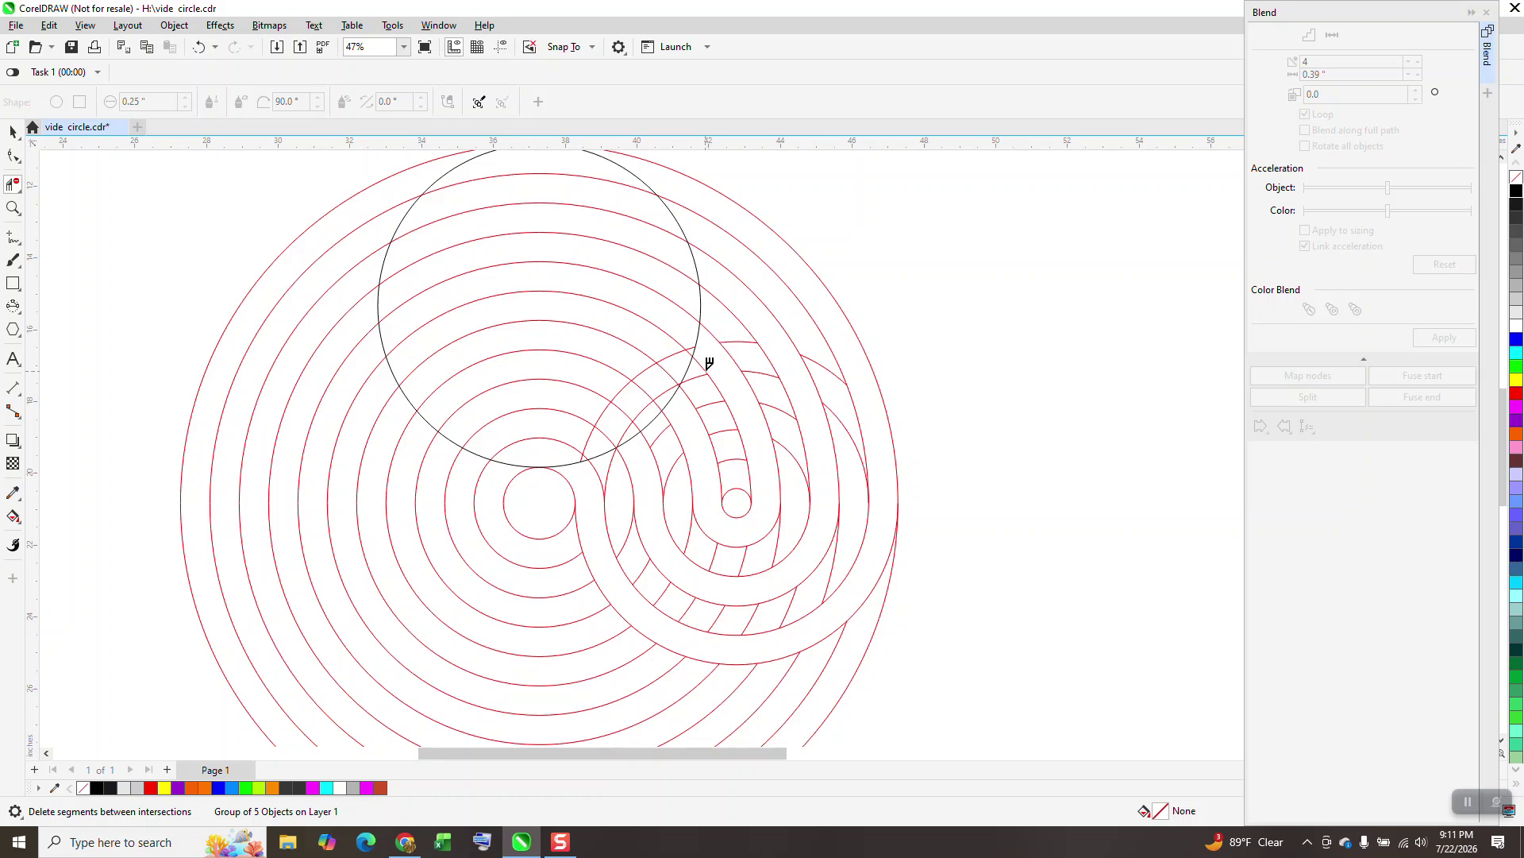
Smart Fill the three alternating U-shaped bands outside the black circle with blue from the RGB palette.
click(10, 133)
scroll(627, 508, down, 3)
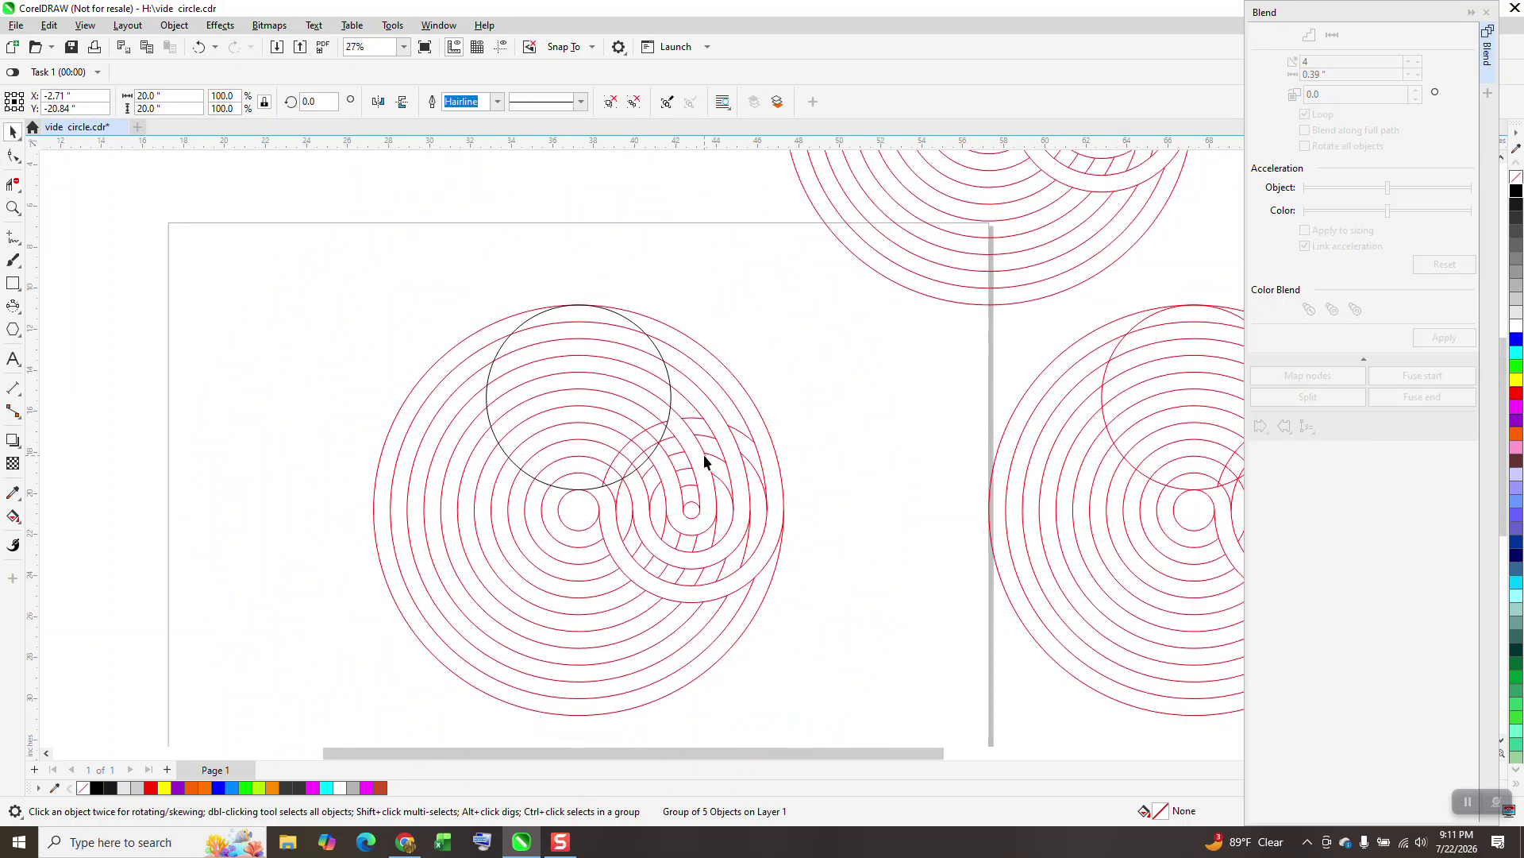
click(22, 523)
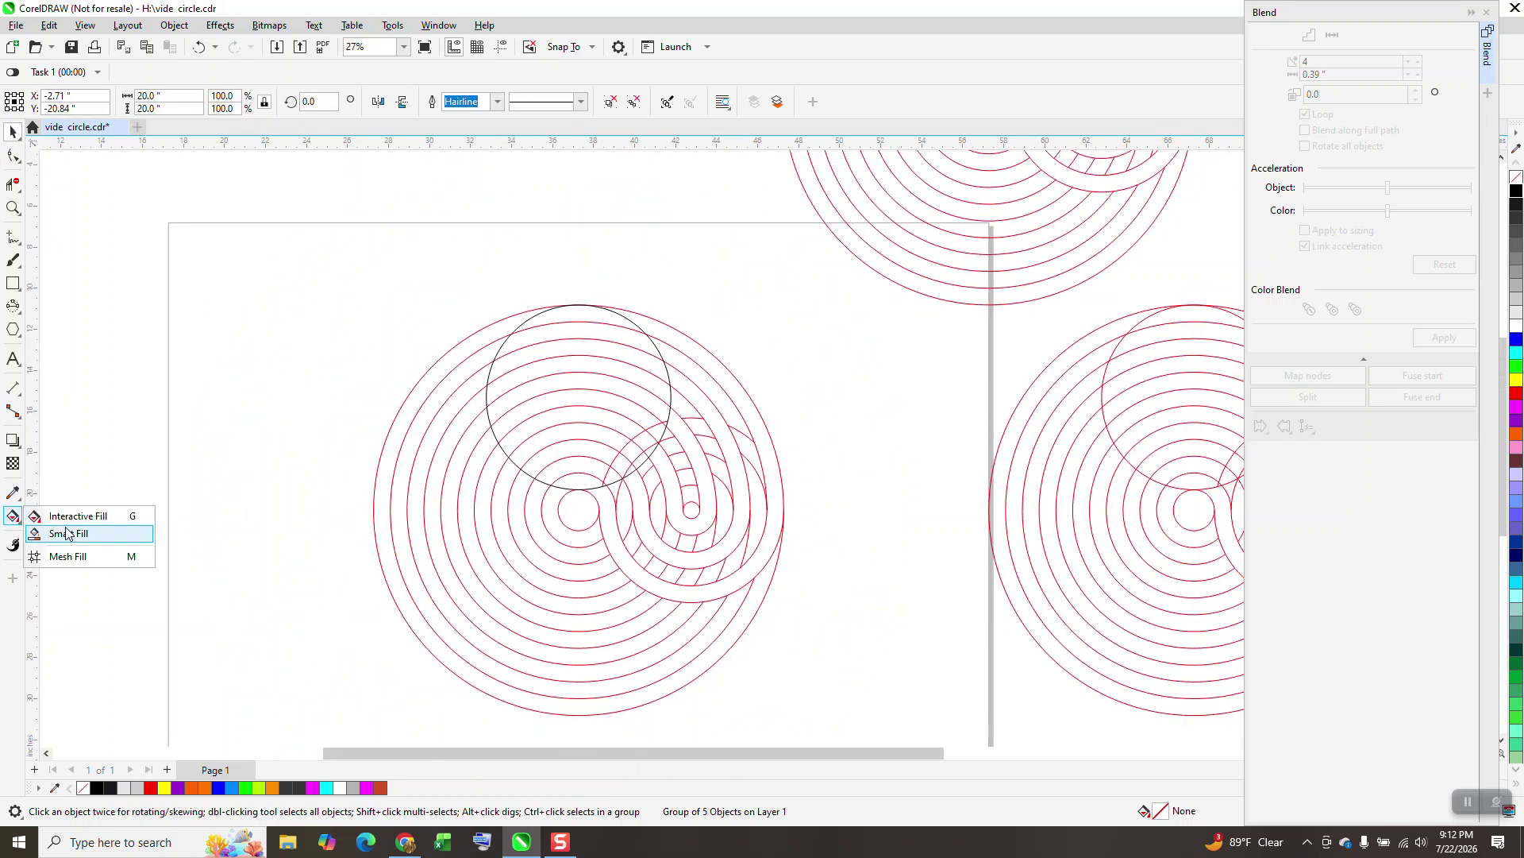
click(70, 535)
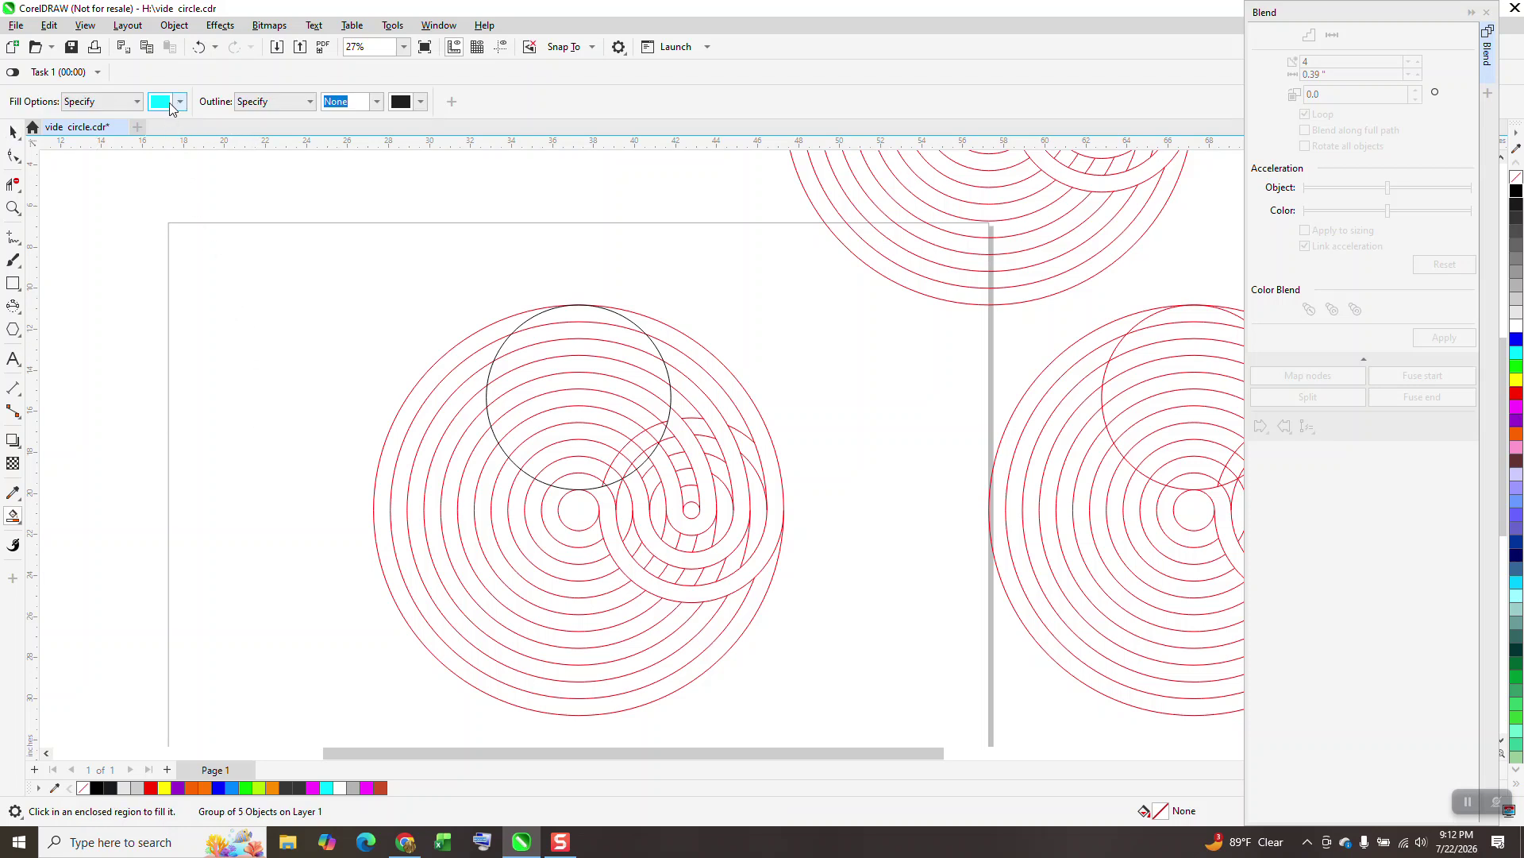
click(181, 102)
click(228, 201)
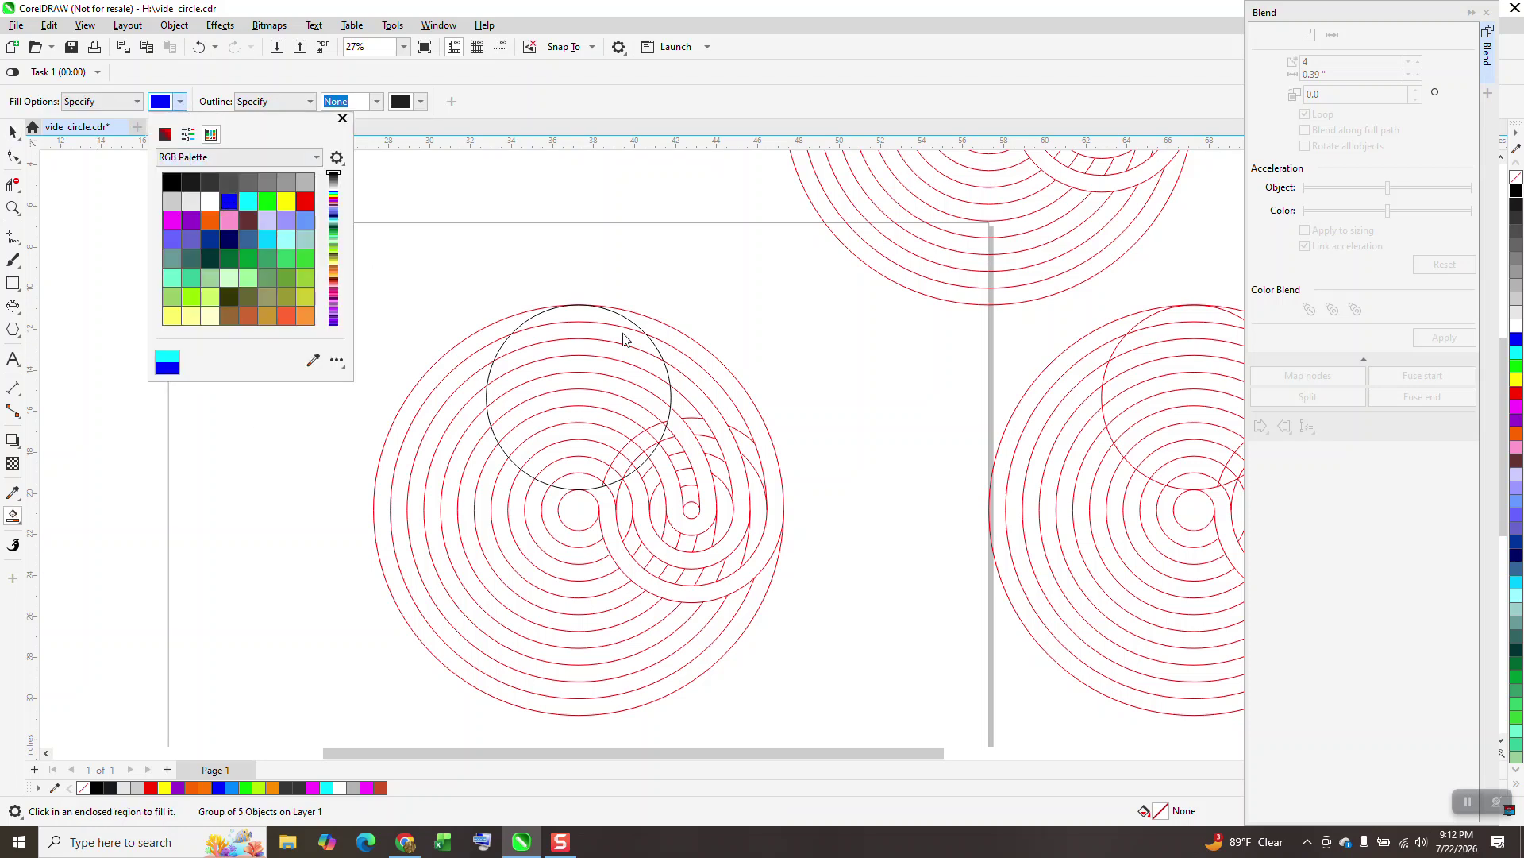
click(744, 405)
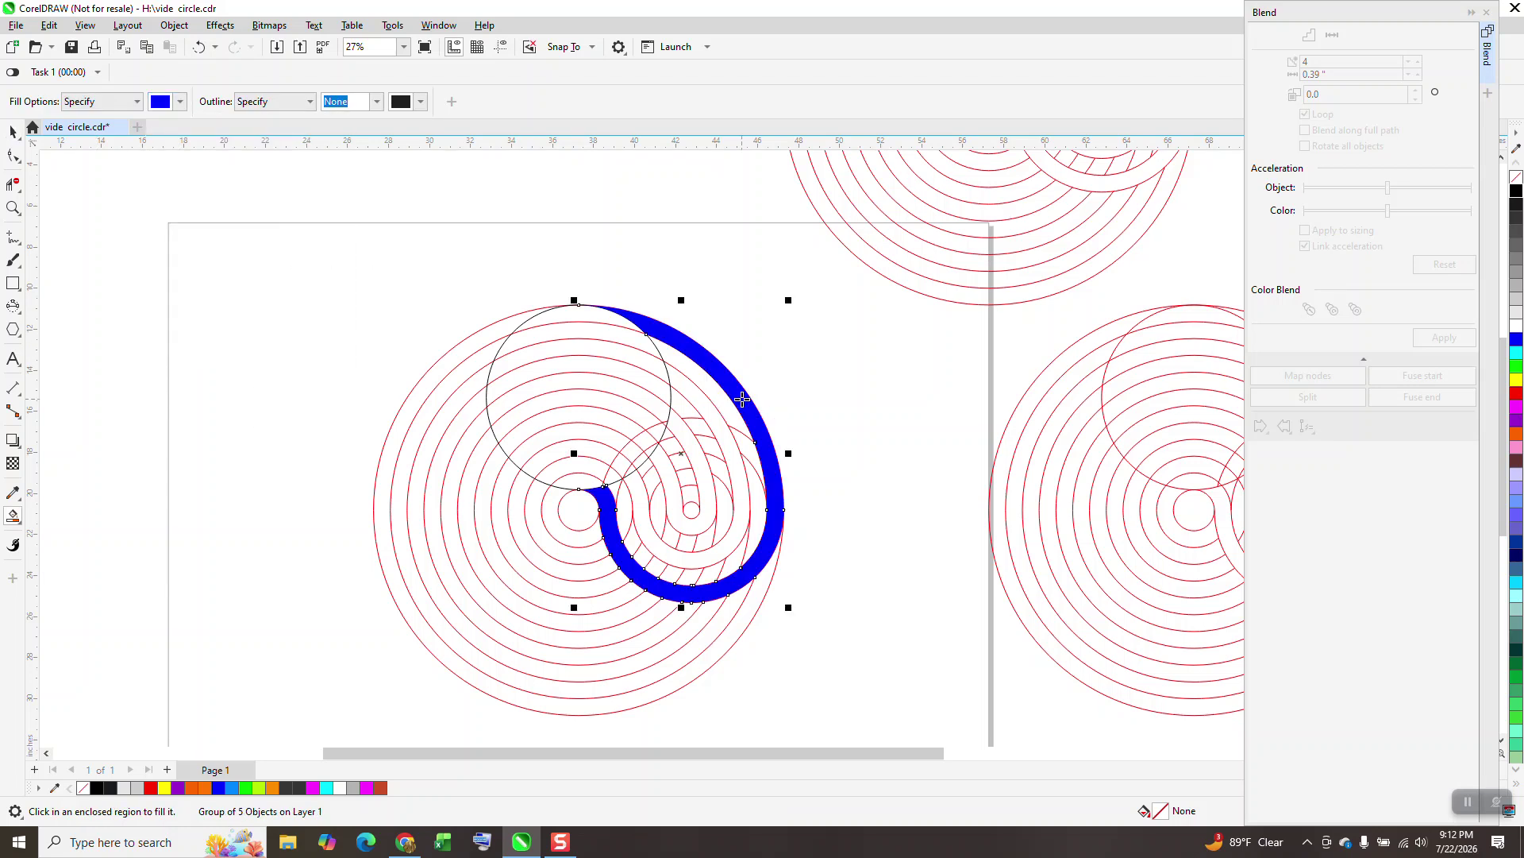
click(709, 426)
click(693, 439)
Move the trimmed circle line group 30 inches left, away from the blue bands.
key(space)
click(565, 378)
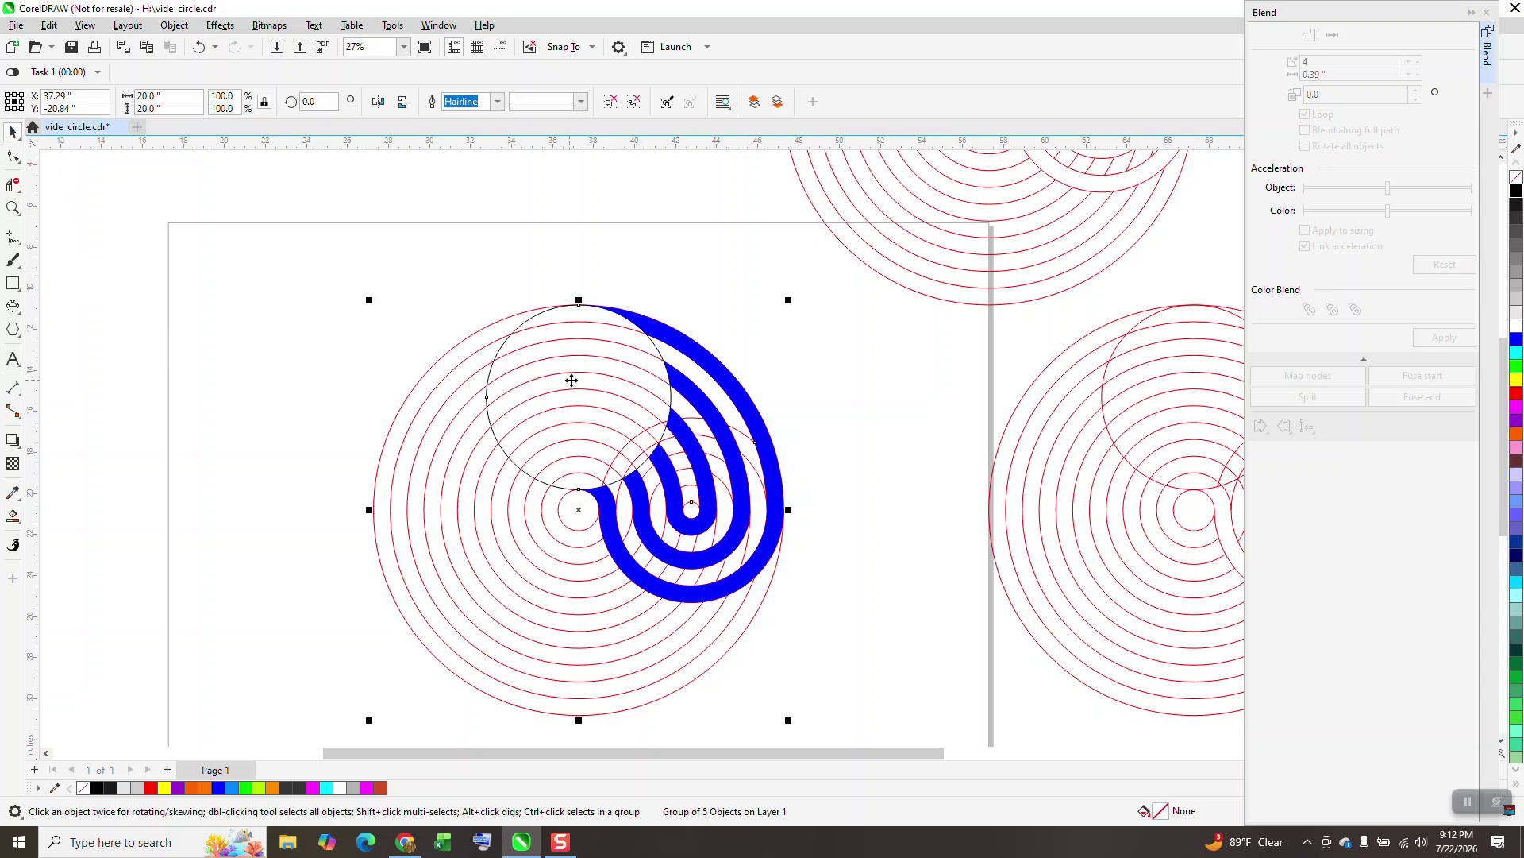
key(shift+Left)
key(shift+Left)
key(shift+Left)
key(shift+Left)
key(shift+Left)
key(shift+Left)
key(shift+Left)
key(shift+Left)
key(shift+Left)
key(shift+Left)
key(shift+Left)
key(shift+Left)
key(shift+Left)
key(shift+Left)
key(shift+Left)
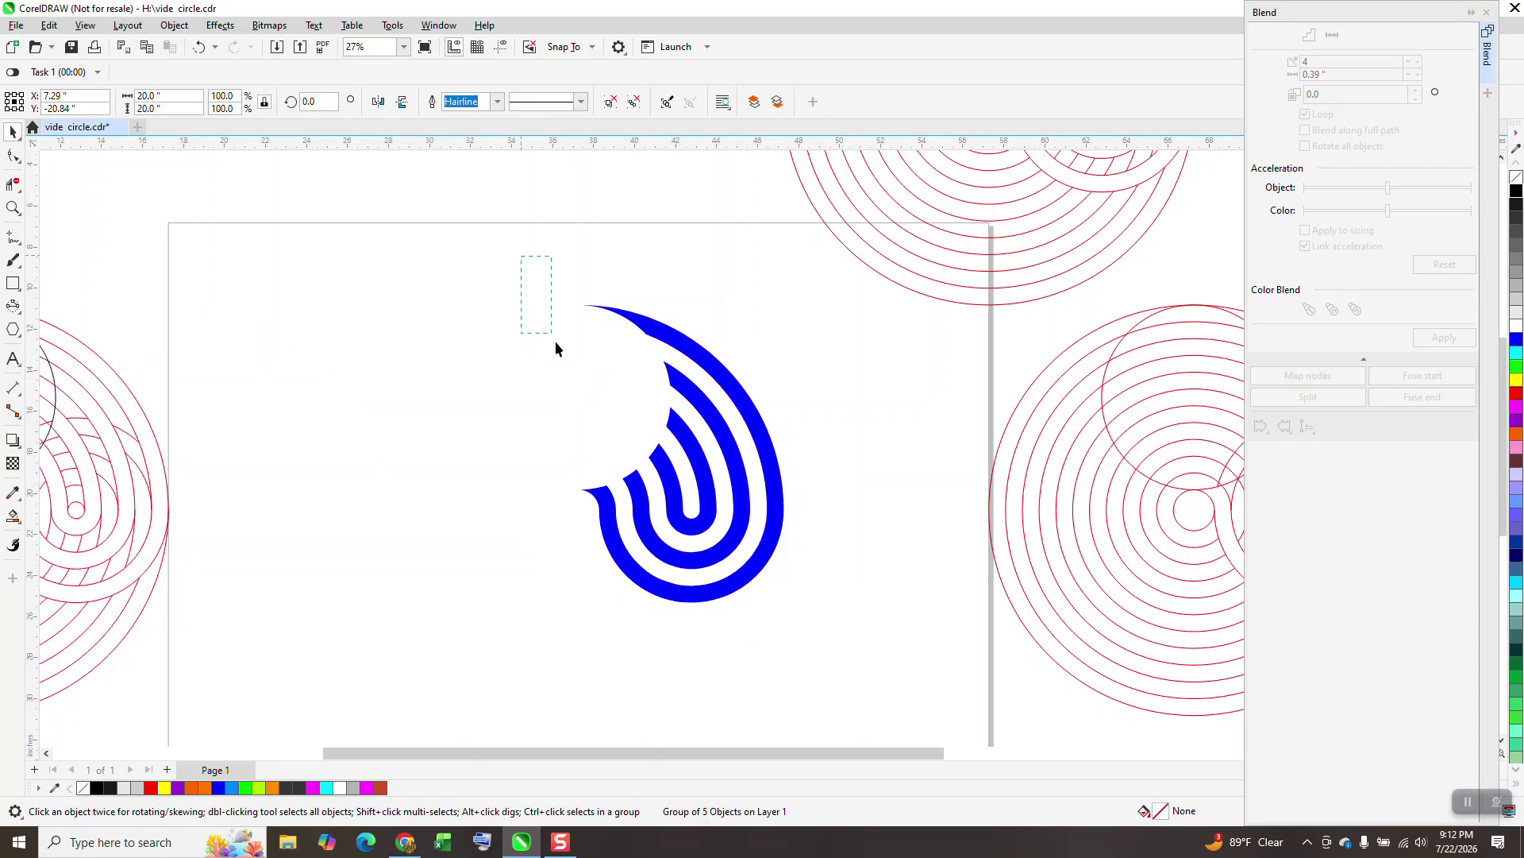
Group the three blue bands and apply a linear fountain fill running from blue at their lower right to cyan at their upper left.
drag(883, 697, 883, 704)
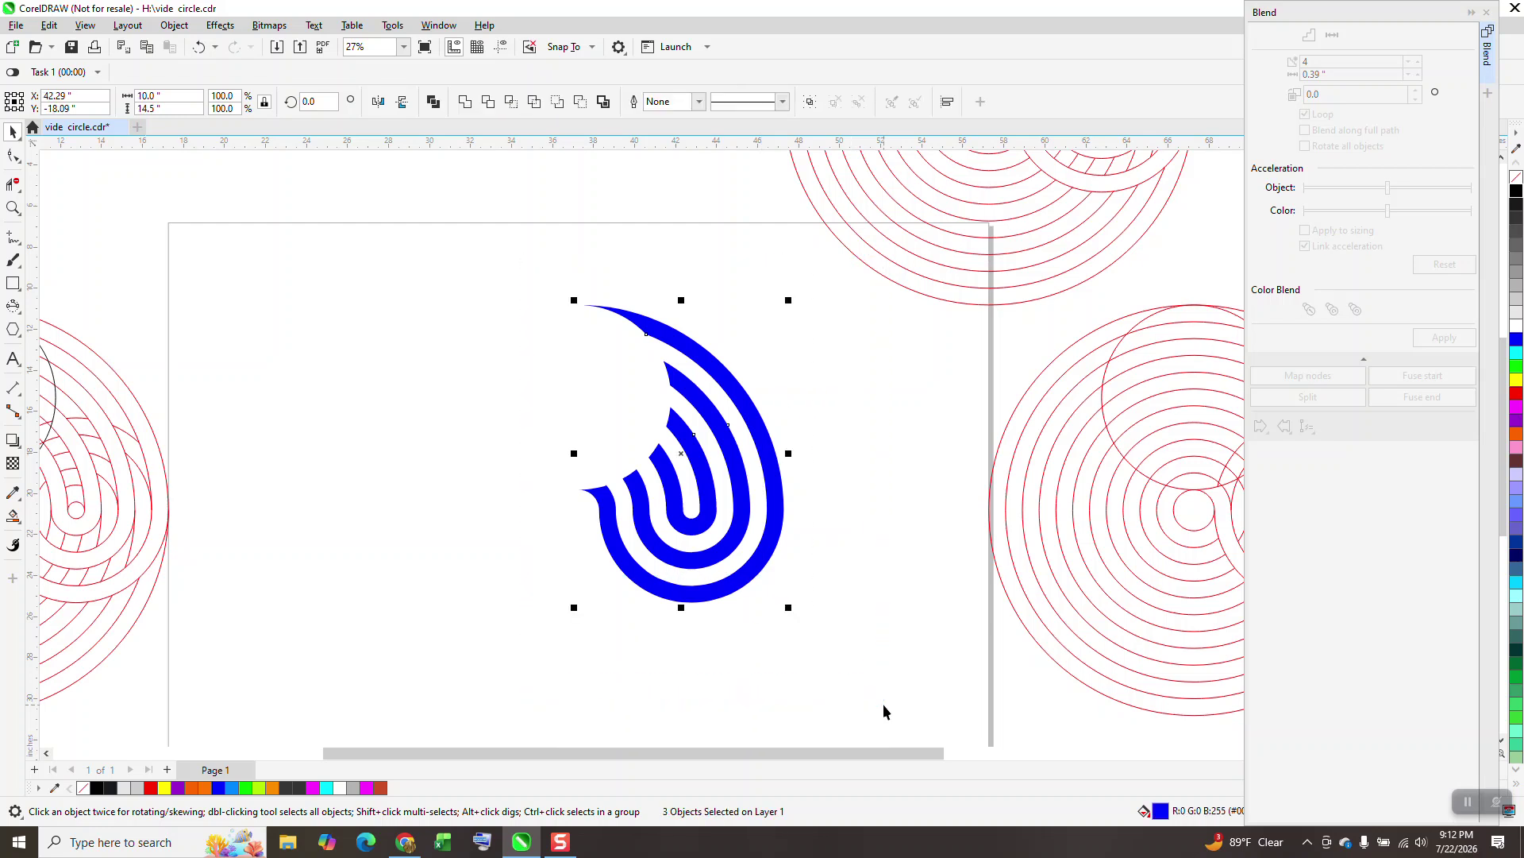
key(ctrl+g)
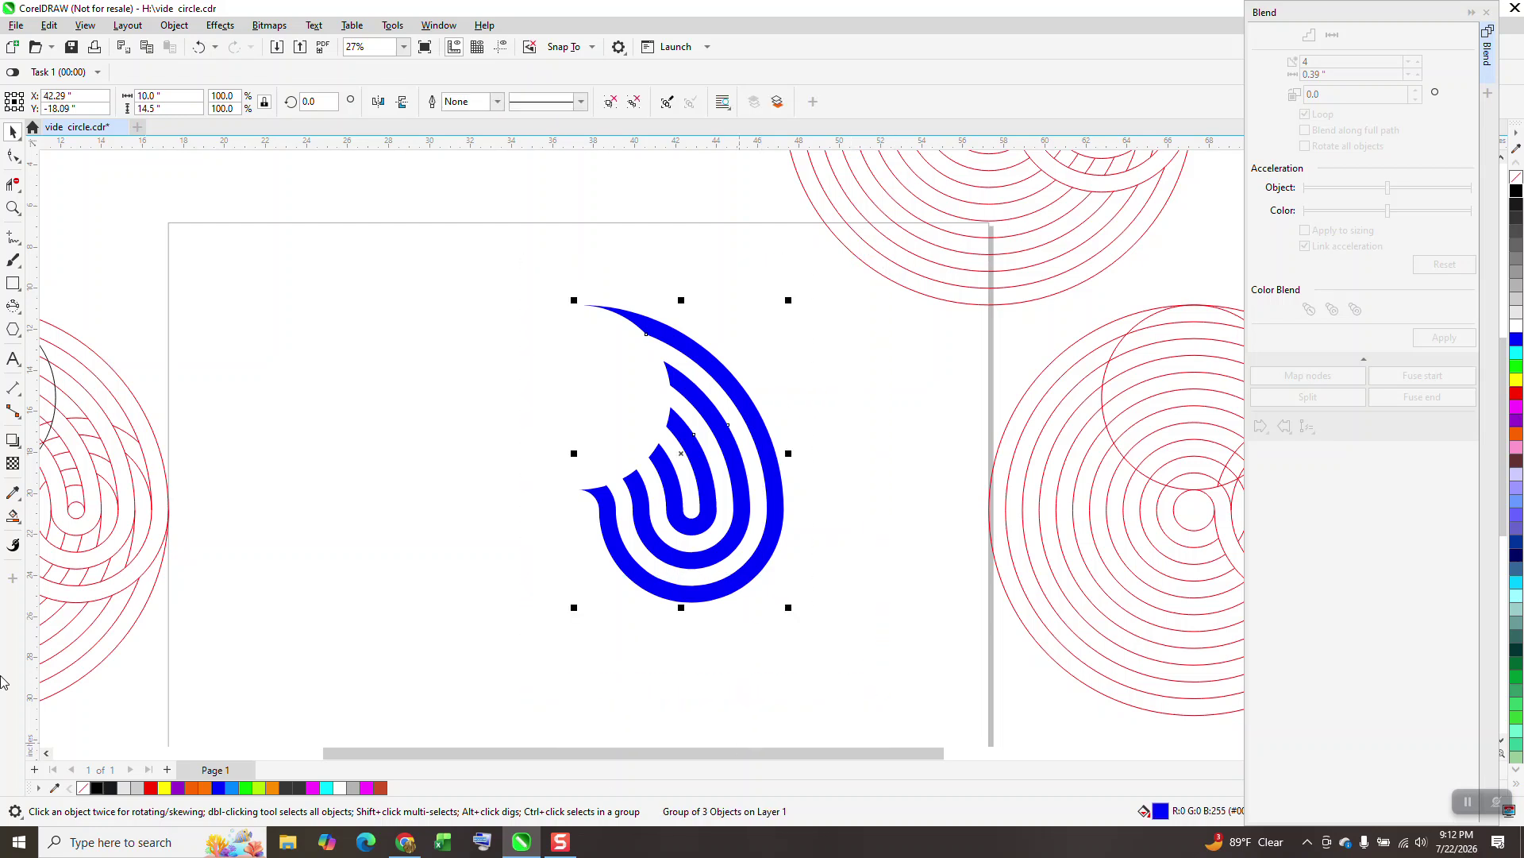
click(12, 516)
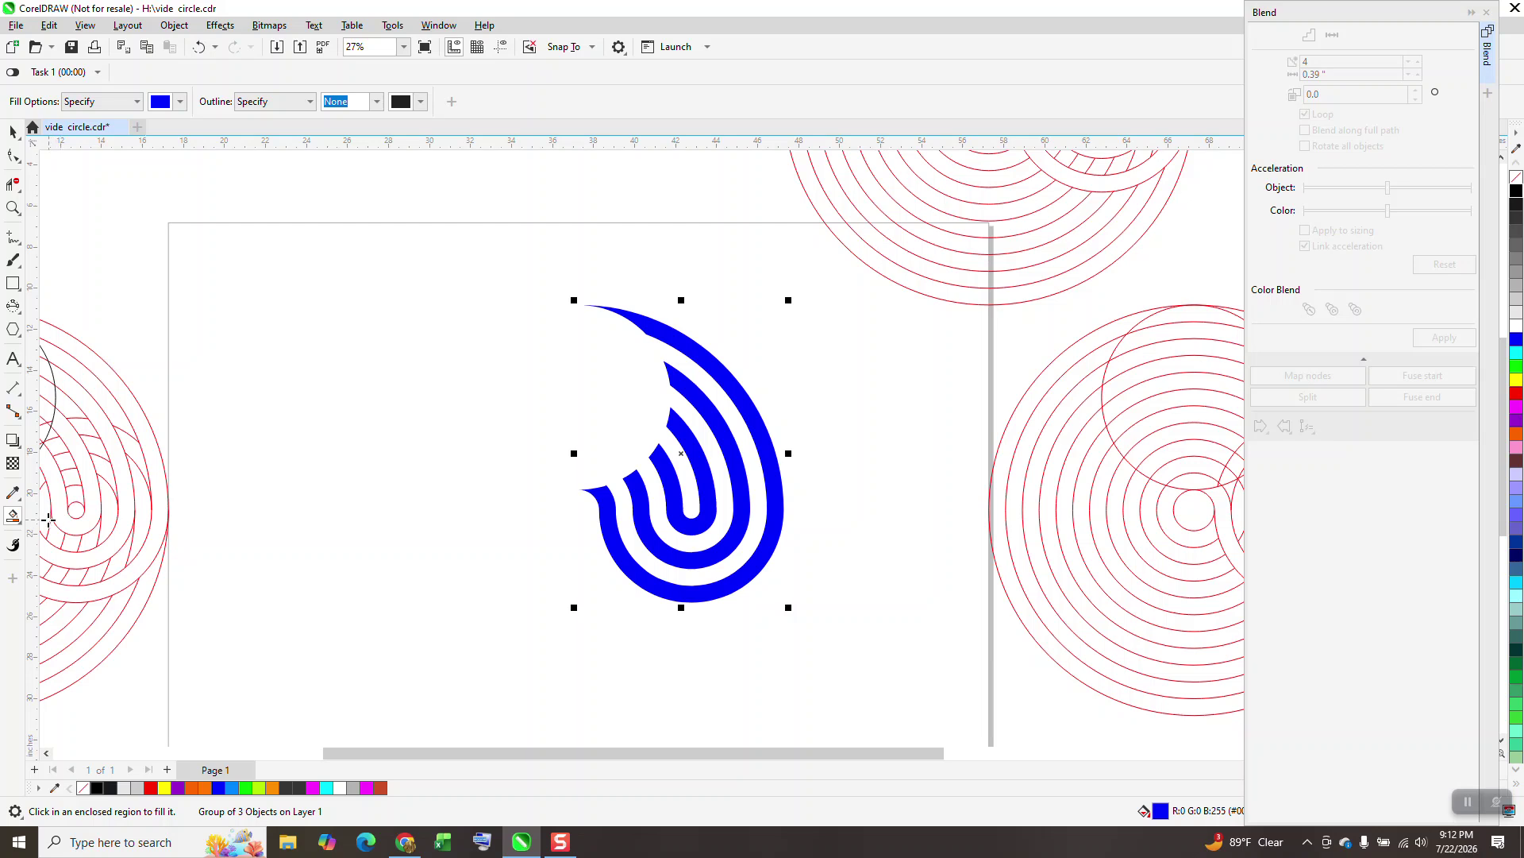
click(20, 524)
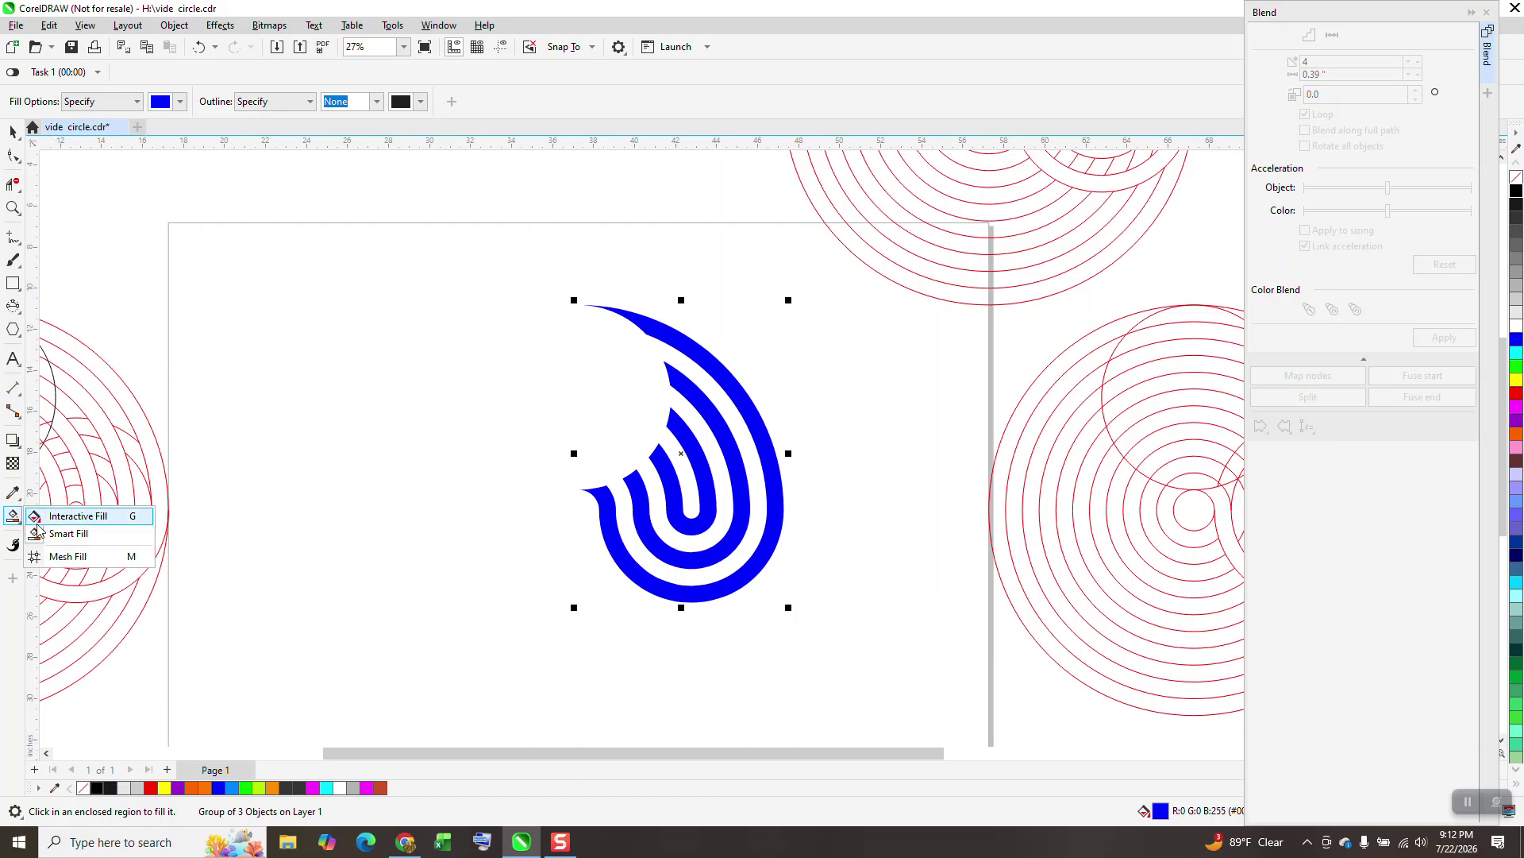
click(58, 517)
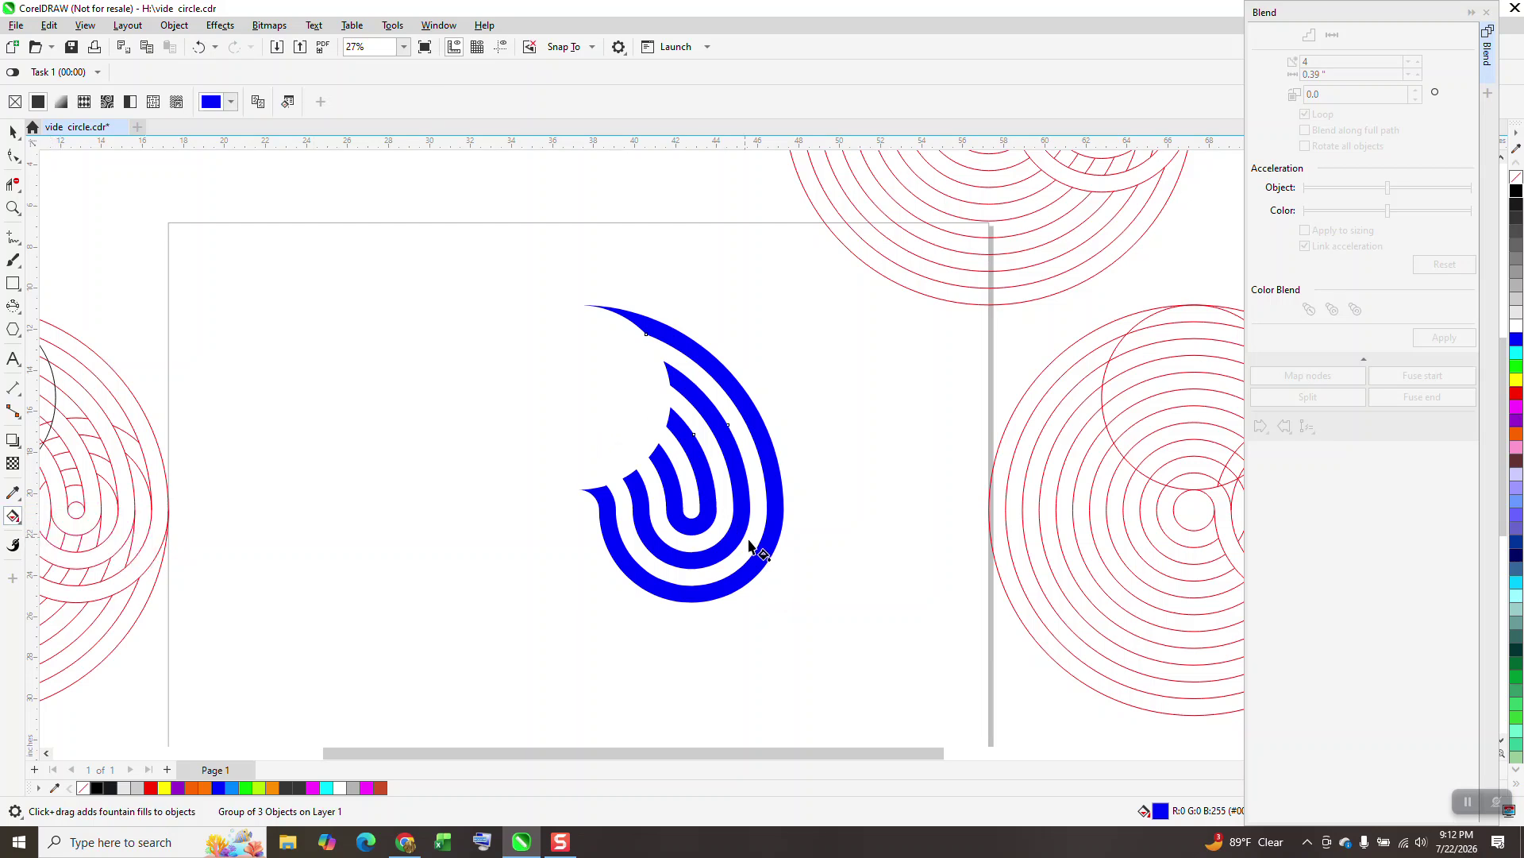
drag(758, 561, 578, 375)
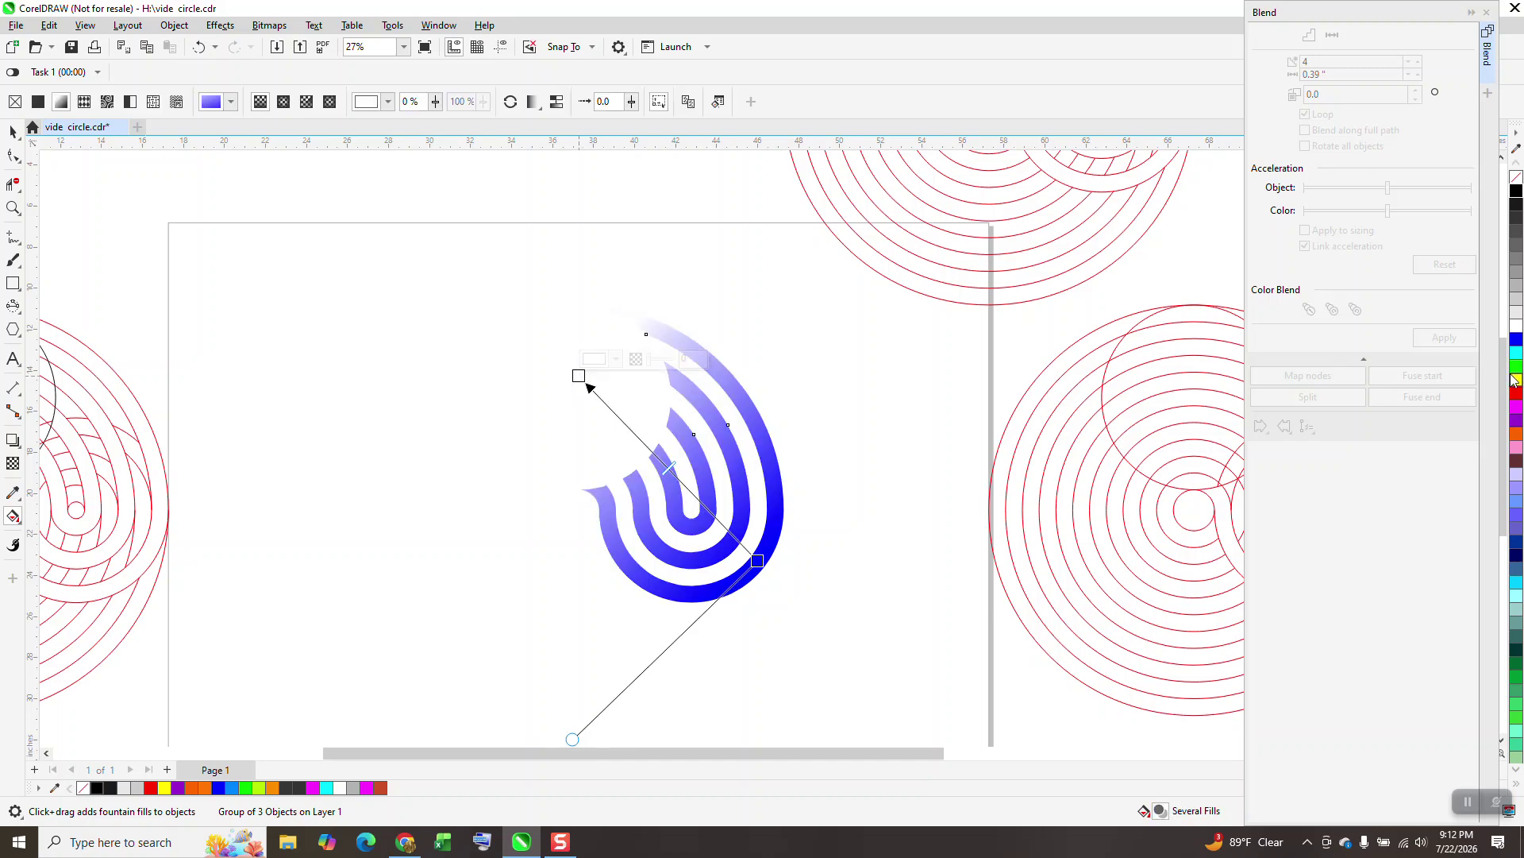
drag(712, 405, 583, 378)
scroll(588, 397, down, 1)
drag(577, 629, 619, 657)
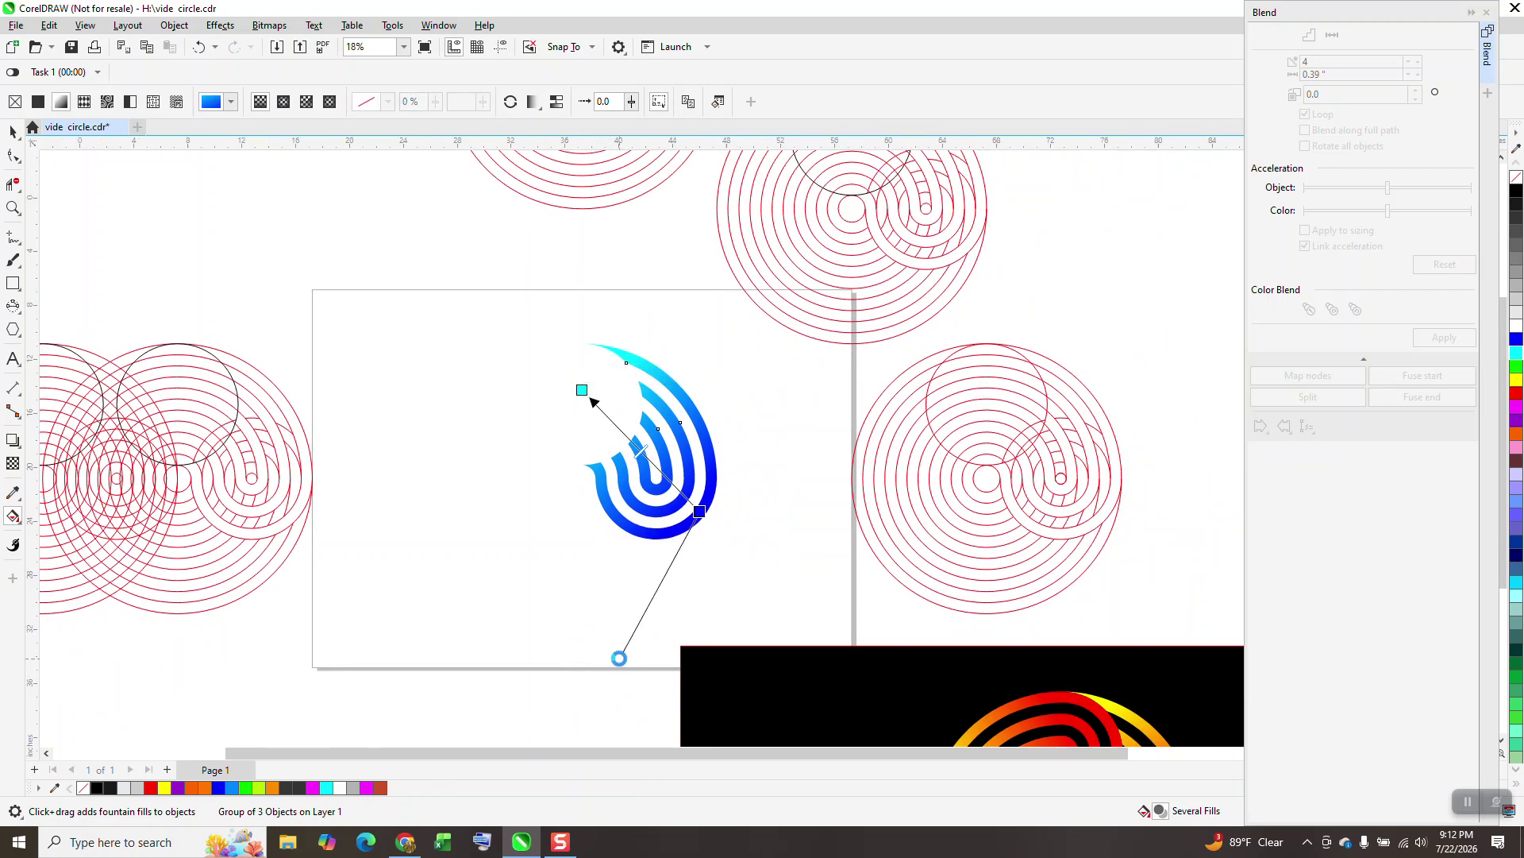
drag(581, 390, 602, 414)
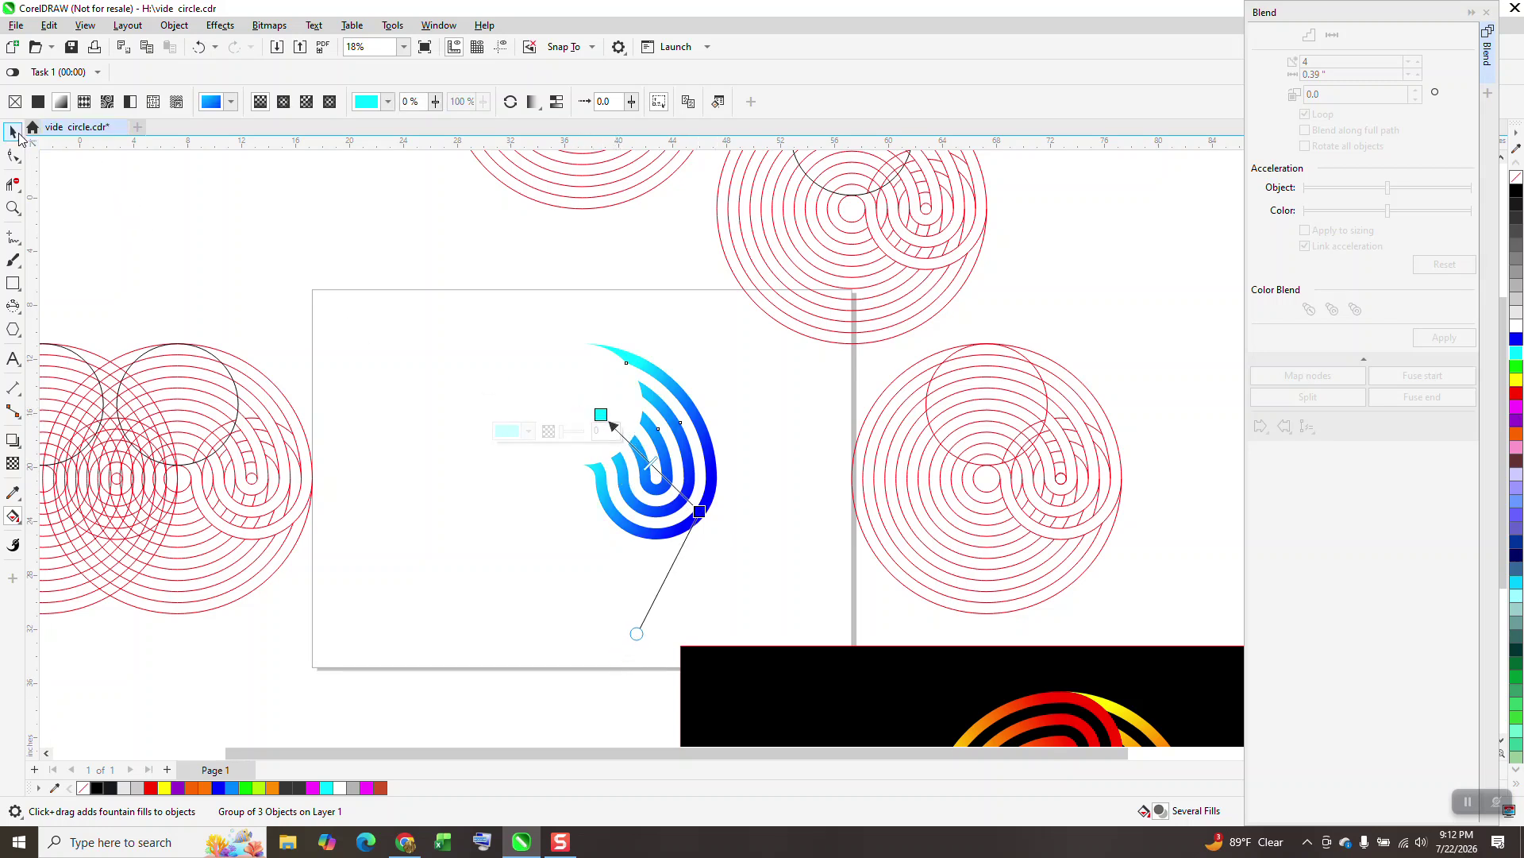
Rotate a copy of the gradient group 90 degrees about the circle's centre and repeat it twice to complete the four-part swirl.
click(12, 131)
drag(425, 238, 766, 565)
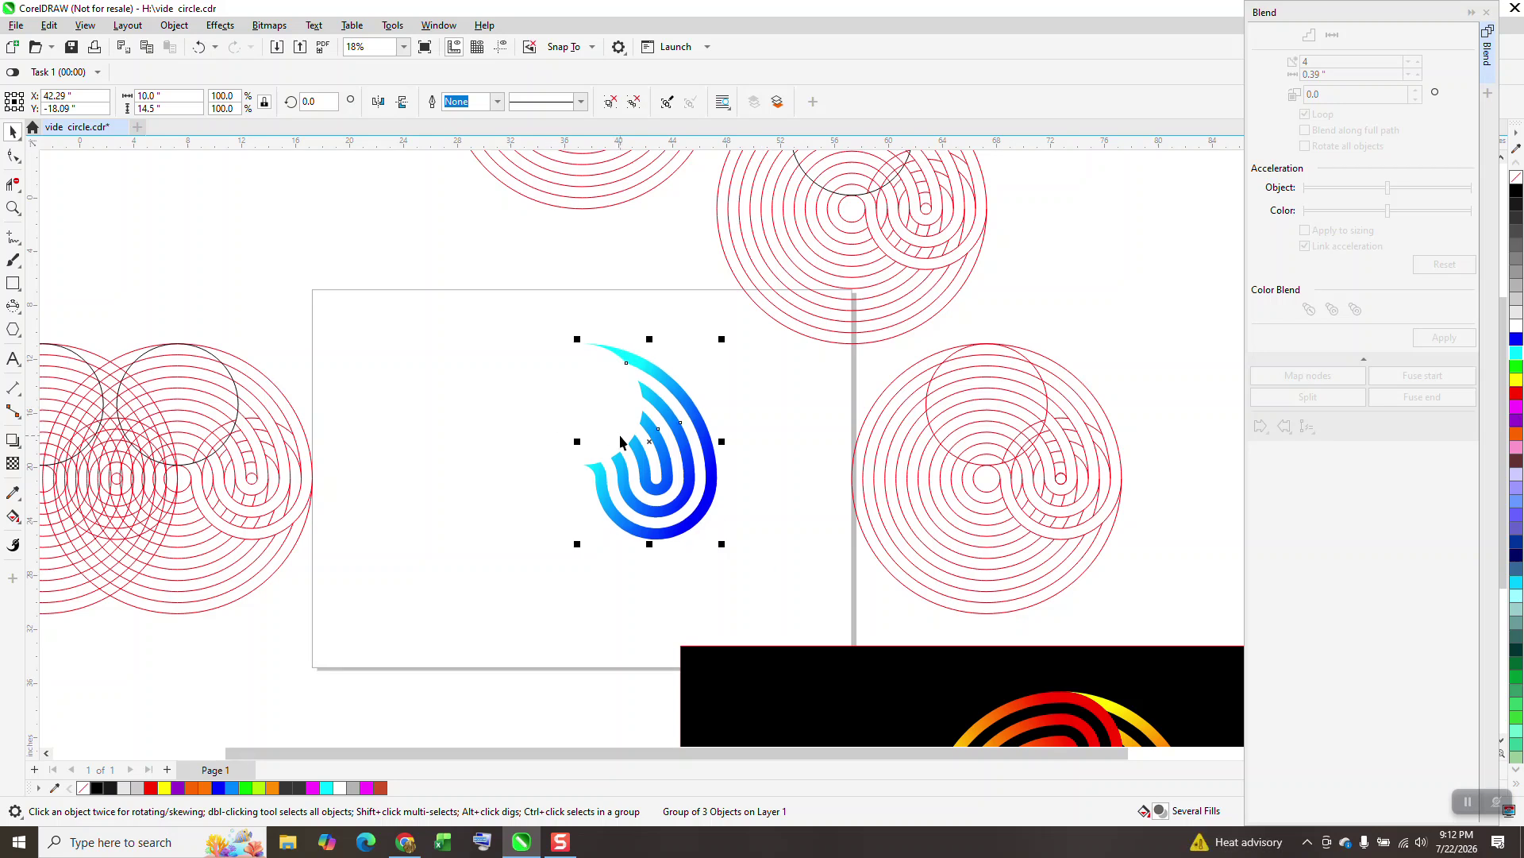
click(312, 102)
text(90)
key(Return)
key(ctrl+r)
key(ctrl+r)
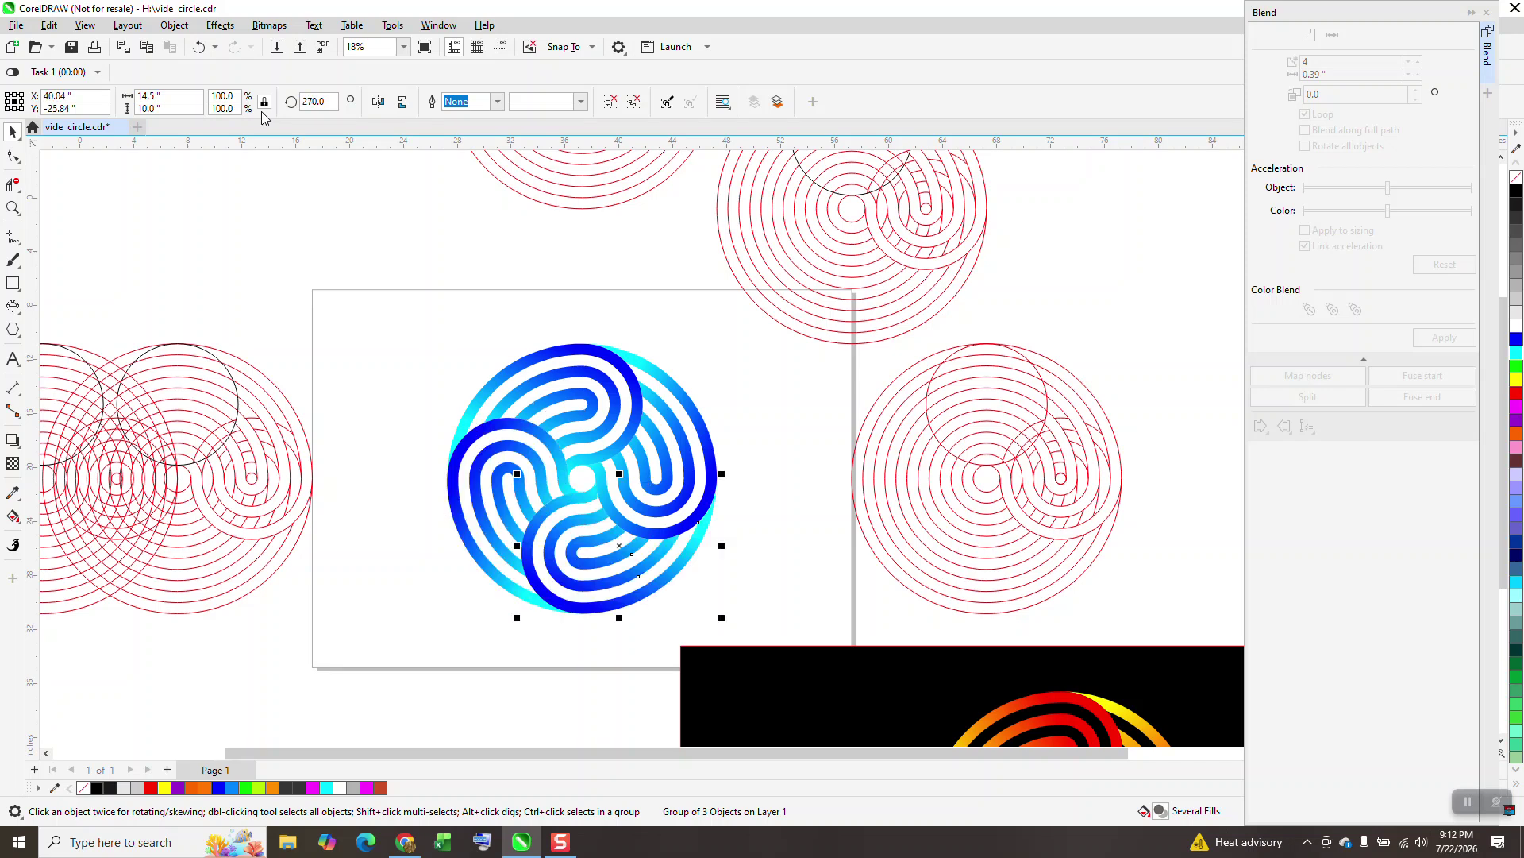
Move the black rectangle onto the page behind the blue swirl as its background.
drag(835, 719, 597, 389)
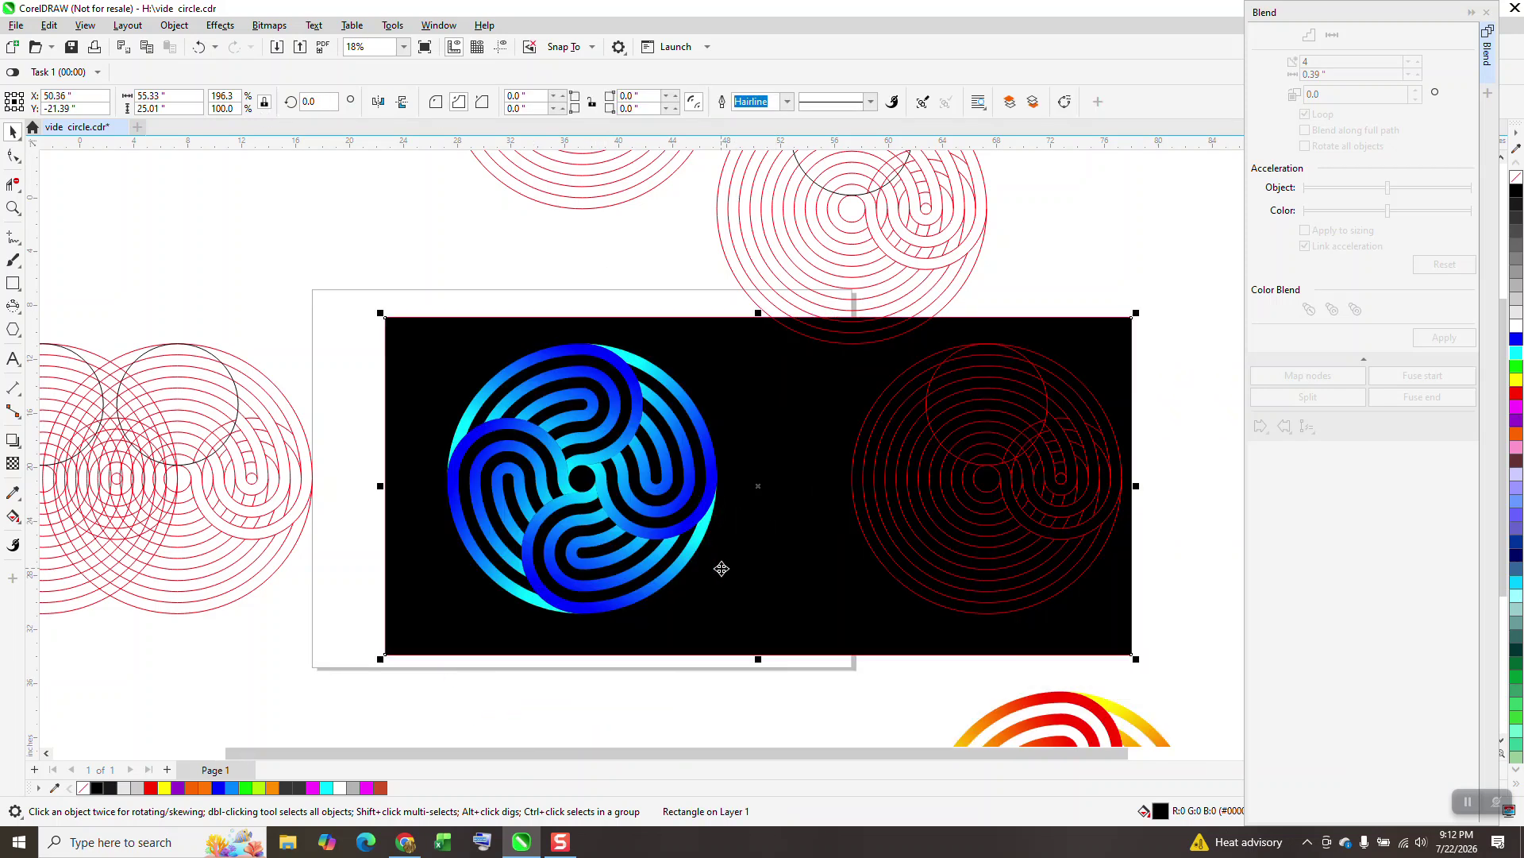
scroll(699, 560, down, 3)
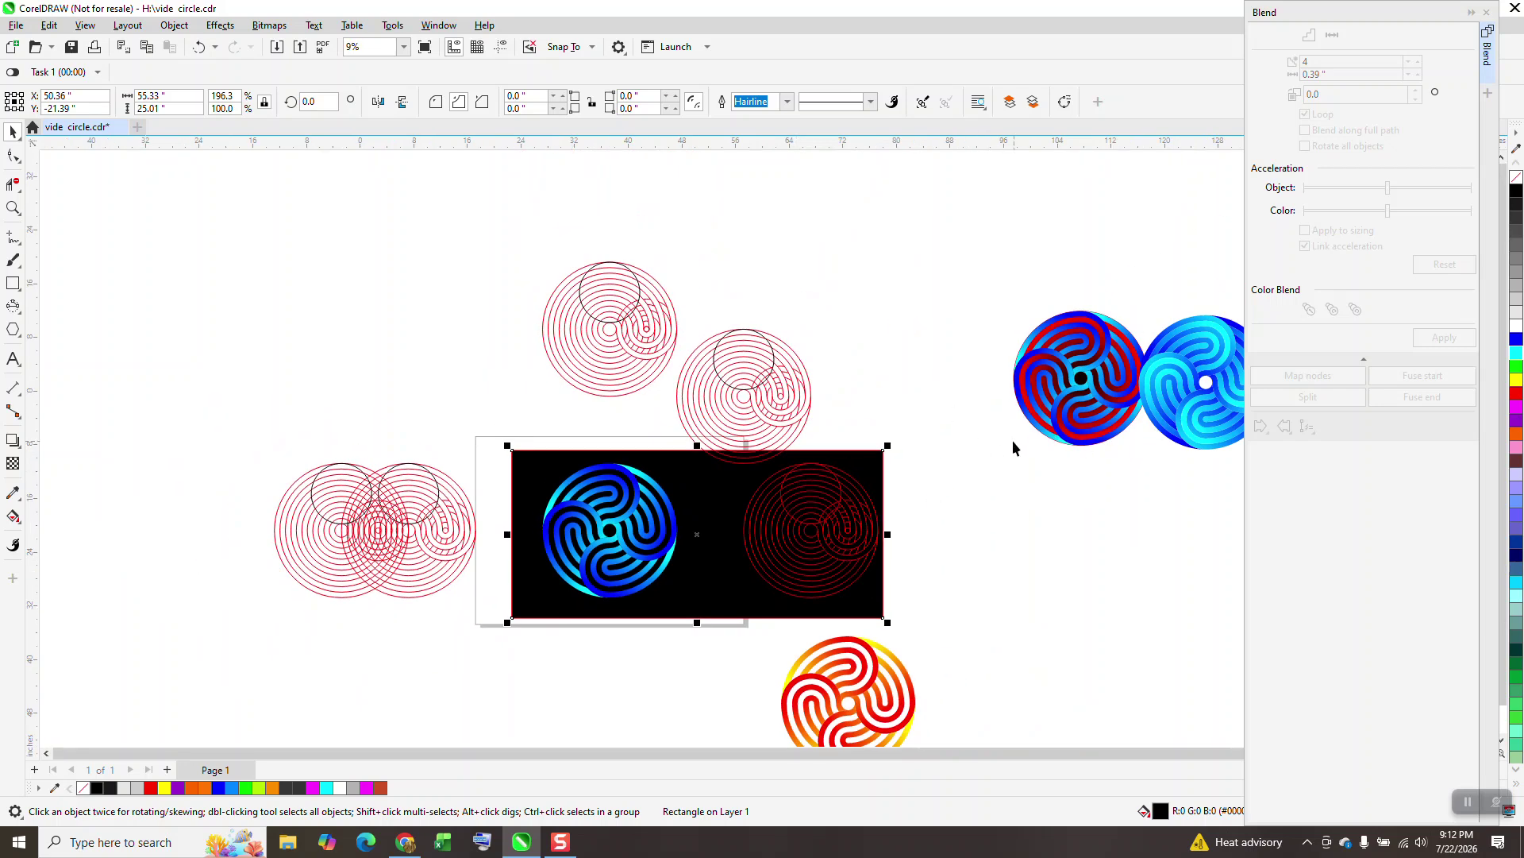
scroll(1013, 447, down, 1)
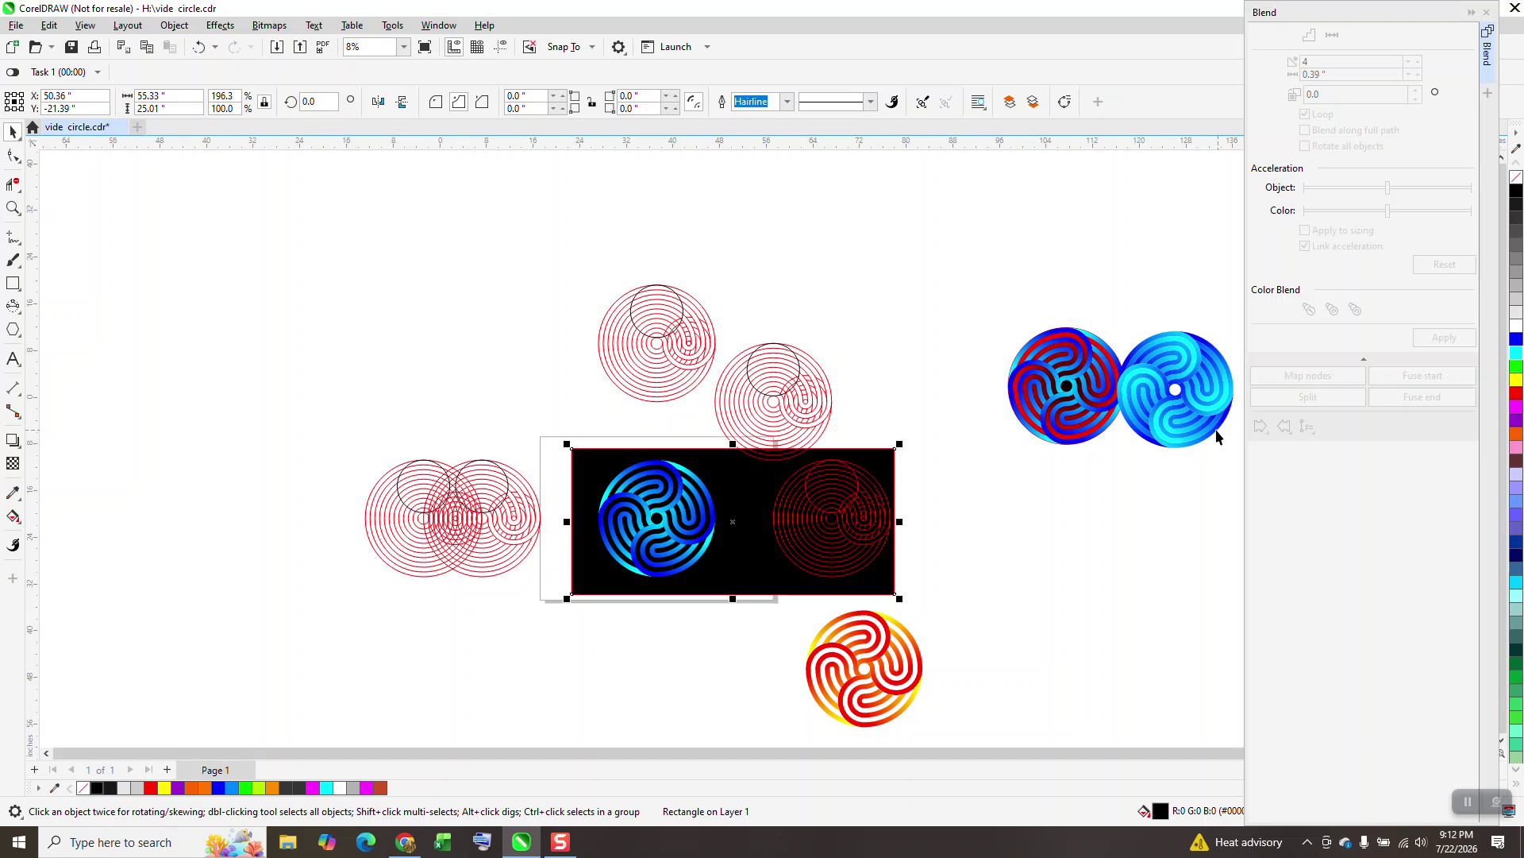